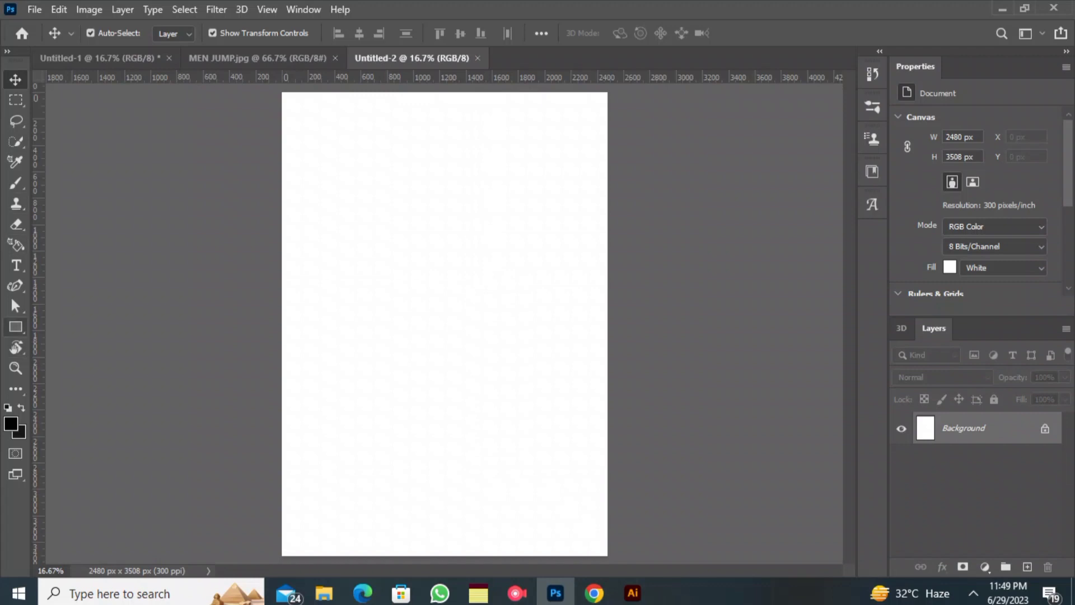
- Draw a rectangle of about 2558 × 3562 px covering the whole canvas and fill it with off-white
left_click(16, 327)
left_click_drag(277, 88, 612, 558)
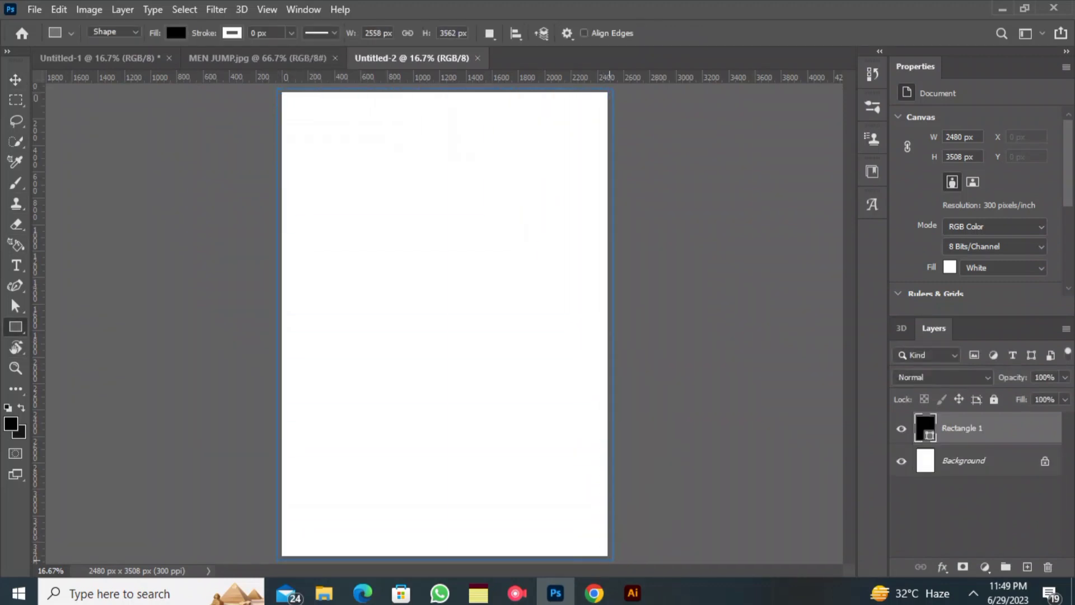
left_click(176, 33)
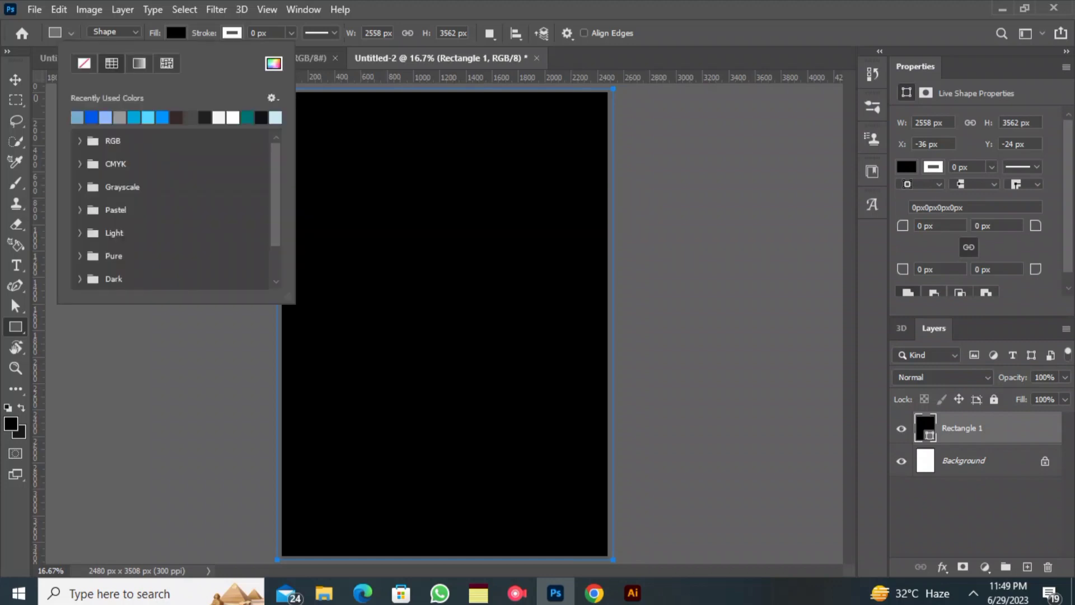
double_click(219, 118)
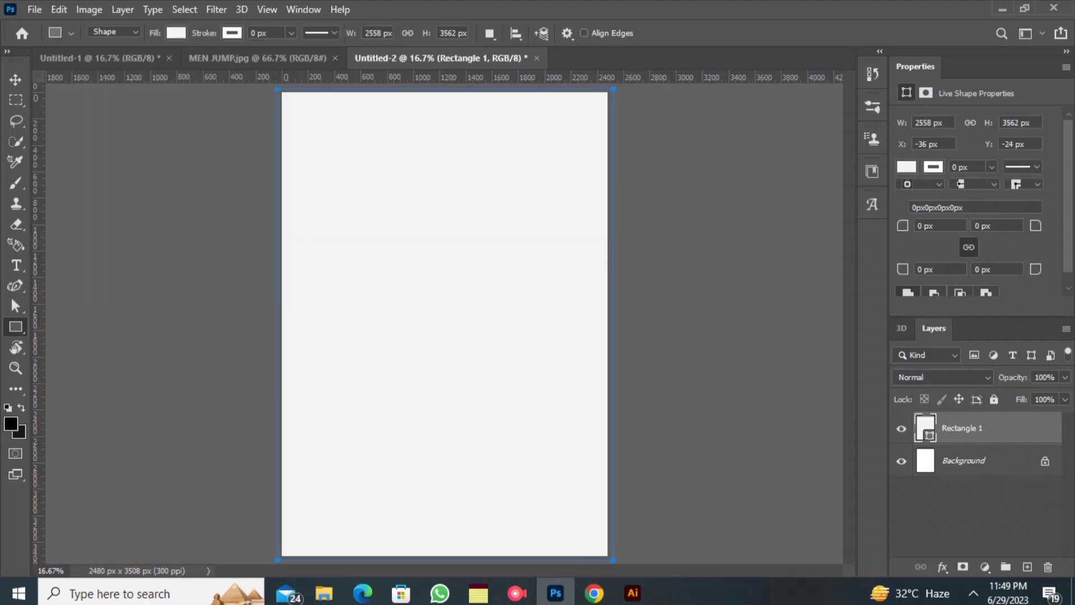
left_click(16, 80)
left_click(112, 162)
- Add the text "THINK" on the page, broken into the three lines TH, IN and K
left_click(16, 265)
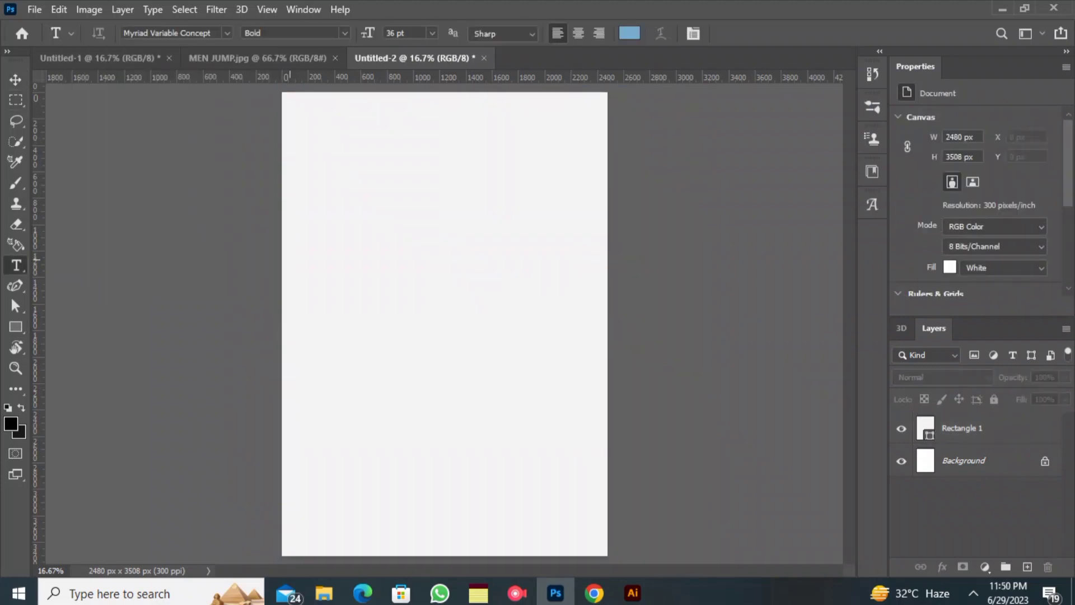
left_click(344, 240)
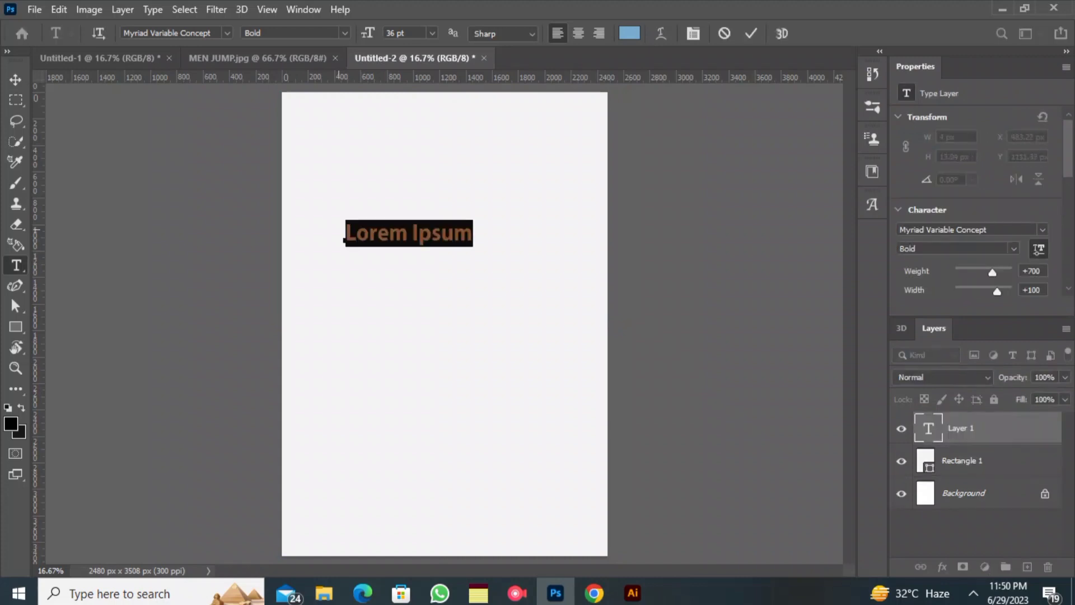
type("THINK")
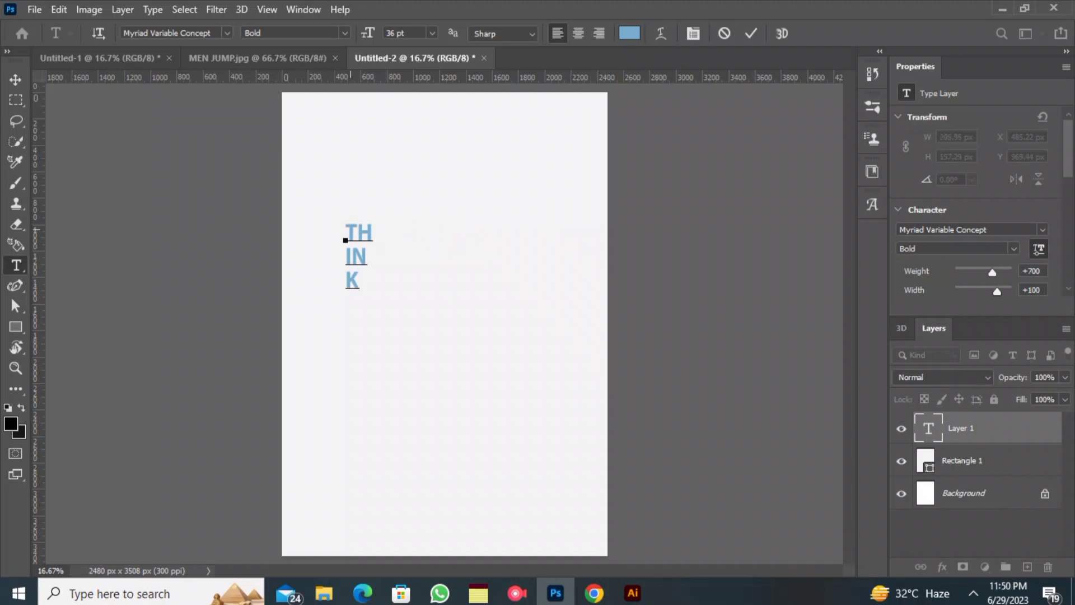
- Enlarge all of the THINK text to 148 pt and move it closer to the page centre
key("ctrl+a")
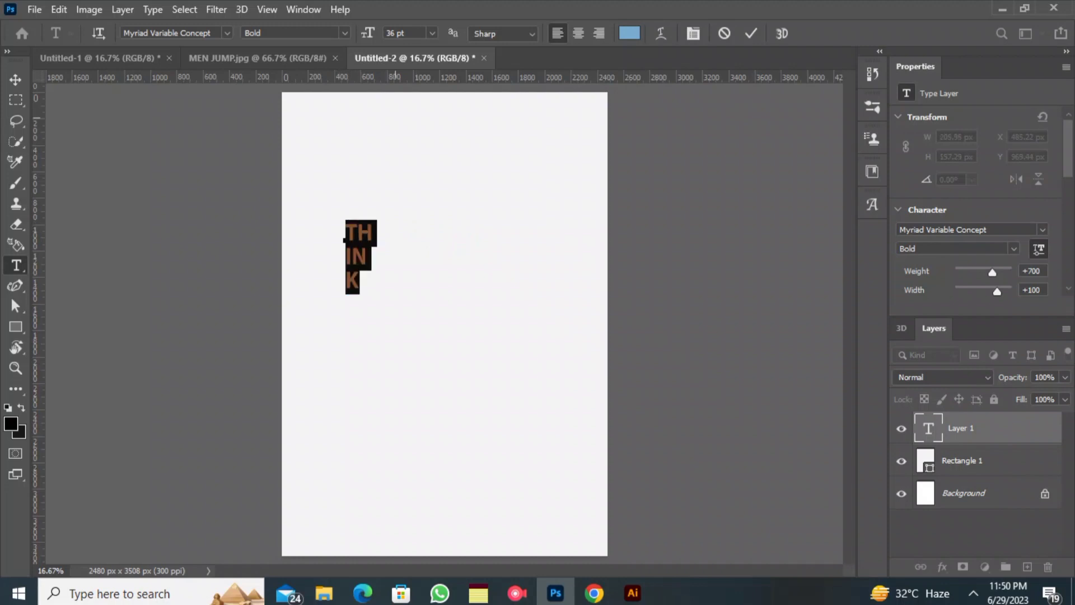
left_click_drag(368, 33, 412, 34)
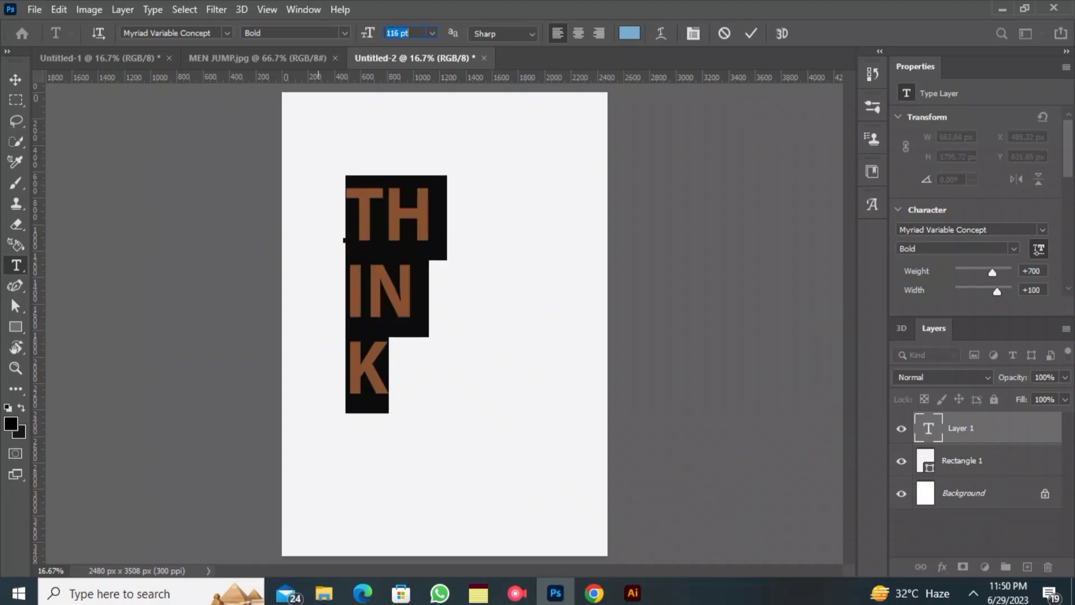
left_click_drag(325, 258, 364, 282)
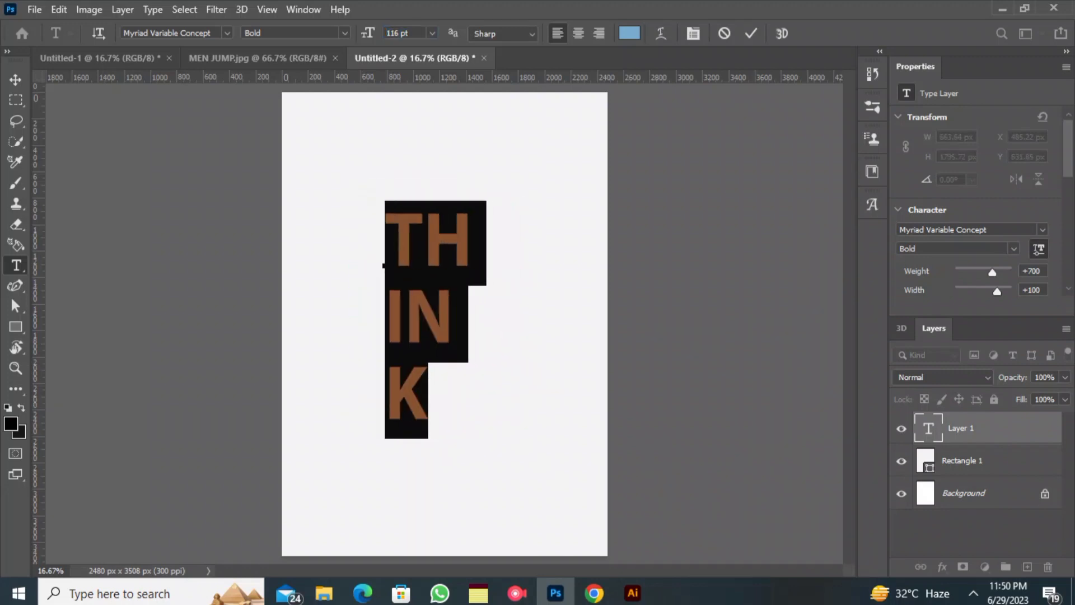
left_click_drag(367, 33, 385, 33)
- Tighten the text's leading to 133 pt and shift the block slightly down the page
scroll(977, 224, "down", 1)
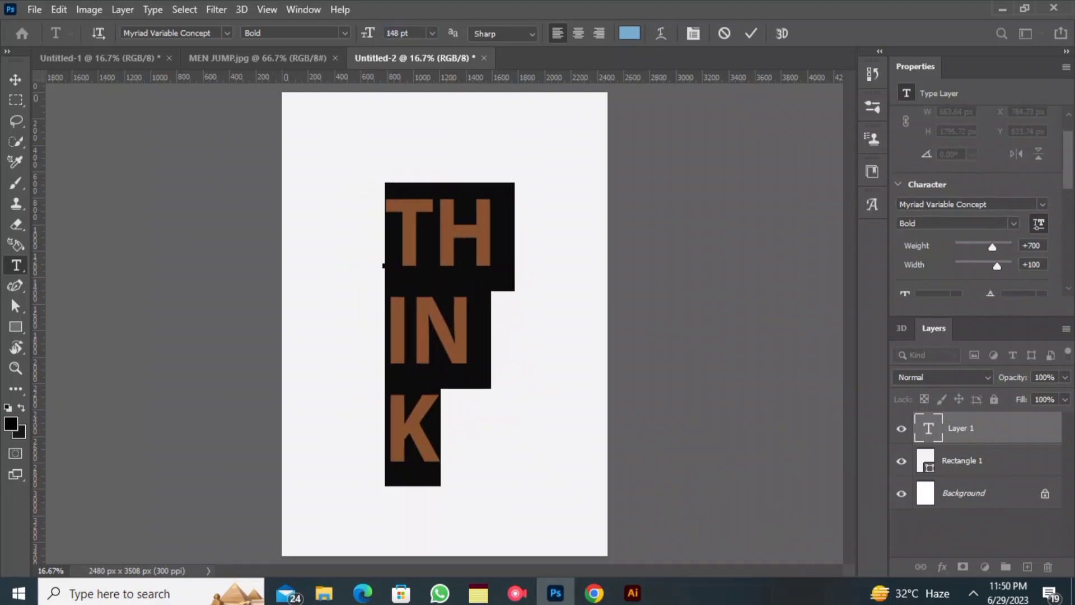
scroll(977, 224, "down", 2)
left_click_drag(989, 247, 964, 246)
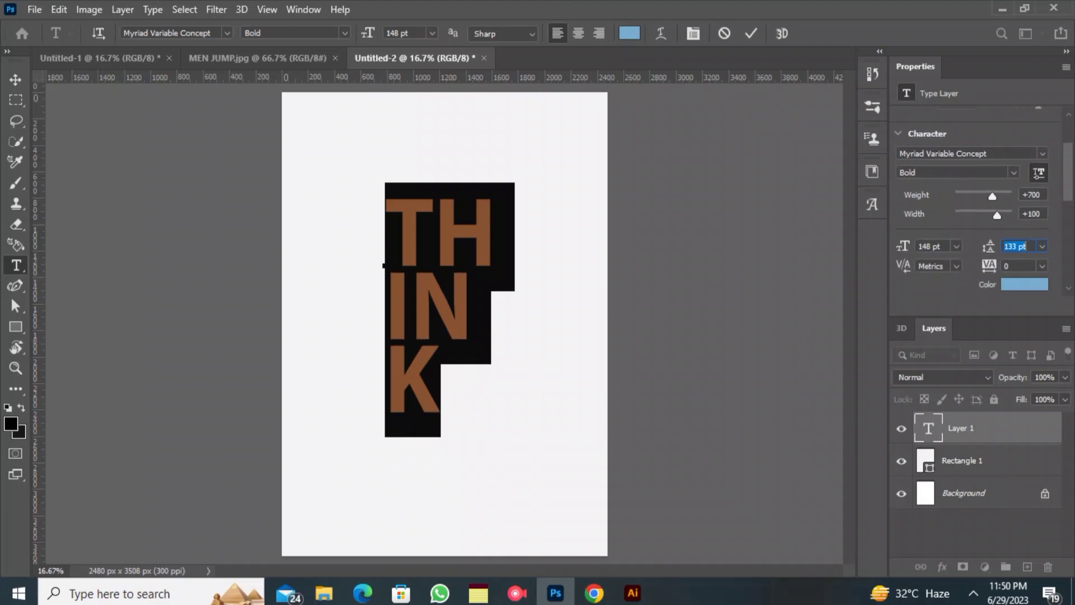
left_click_drag(321, 389, 316, 414)
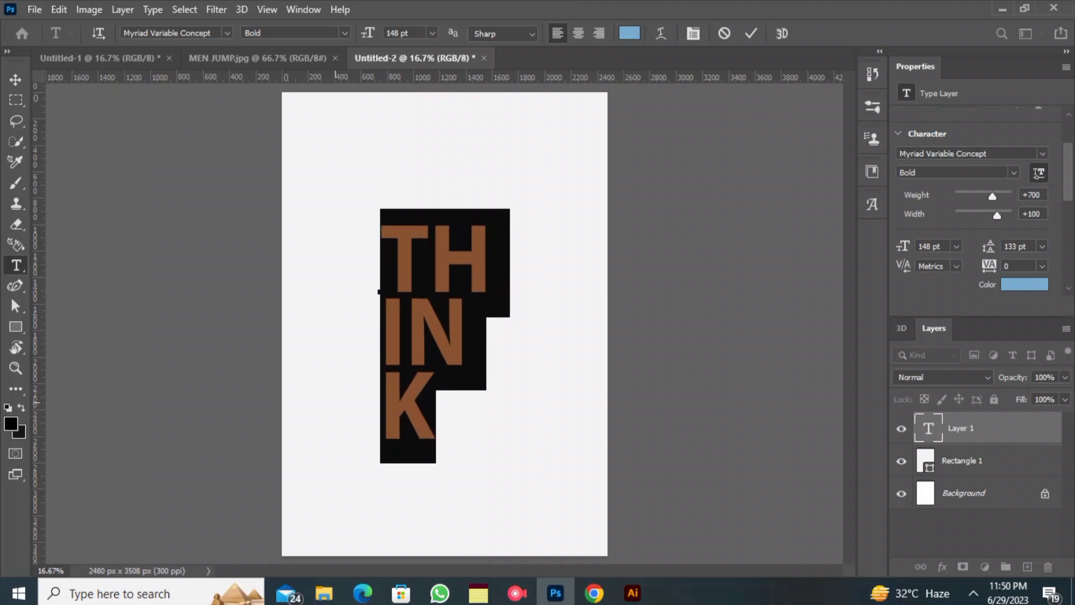
- Indent the IN and K lines by one space, keep TH unindented, and move the text block slightly up
left_click(380, 398)
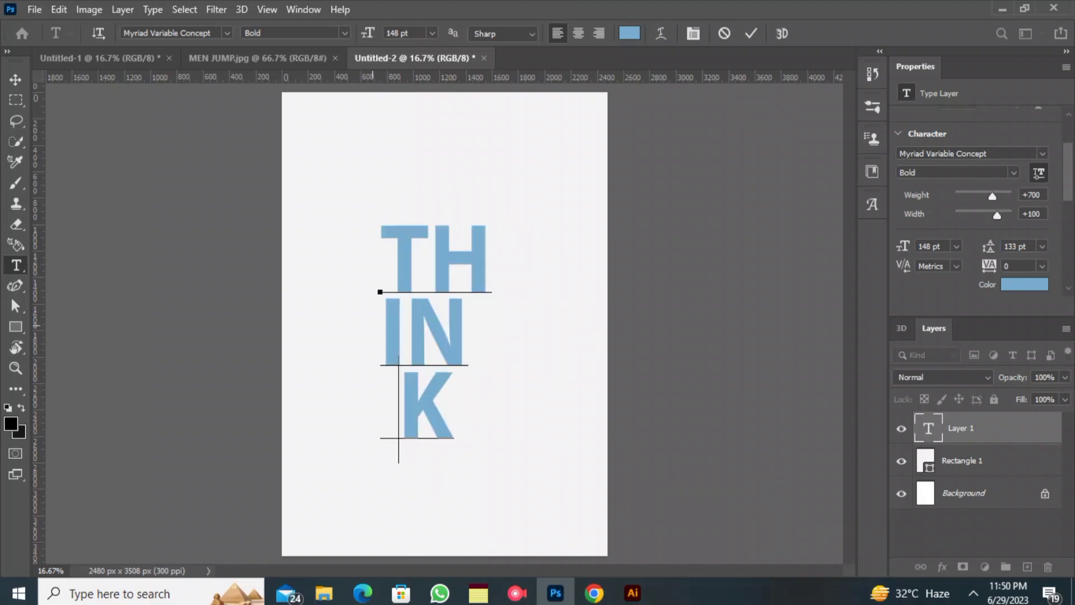
key("Up")
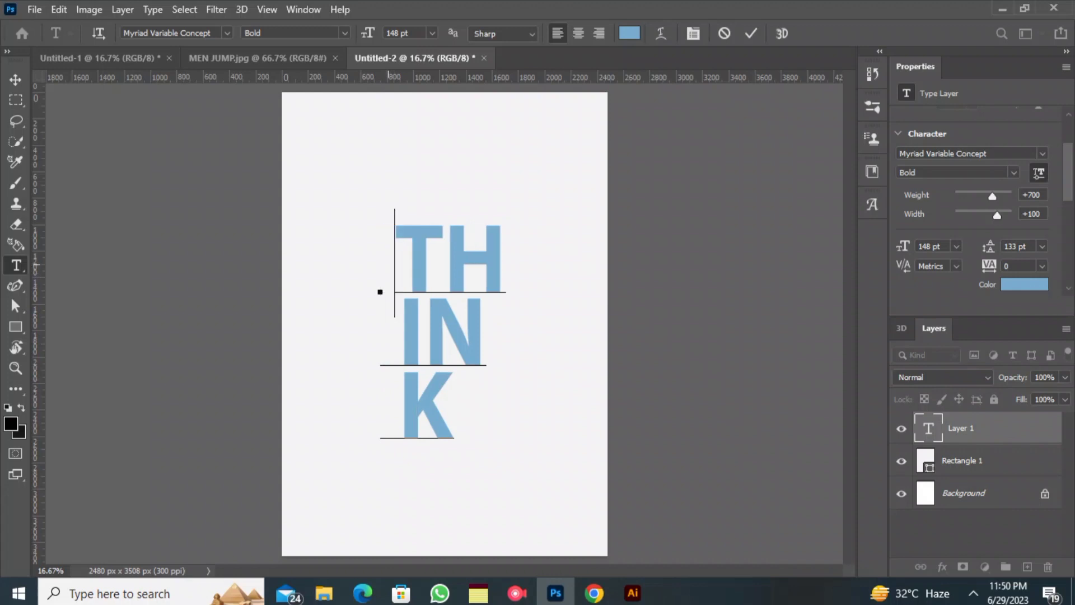
key("BackSpace")
left_click_drag(379, 265, 505, 475)
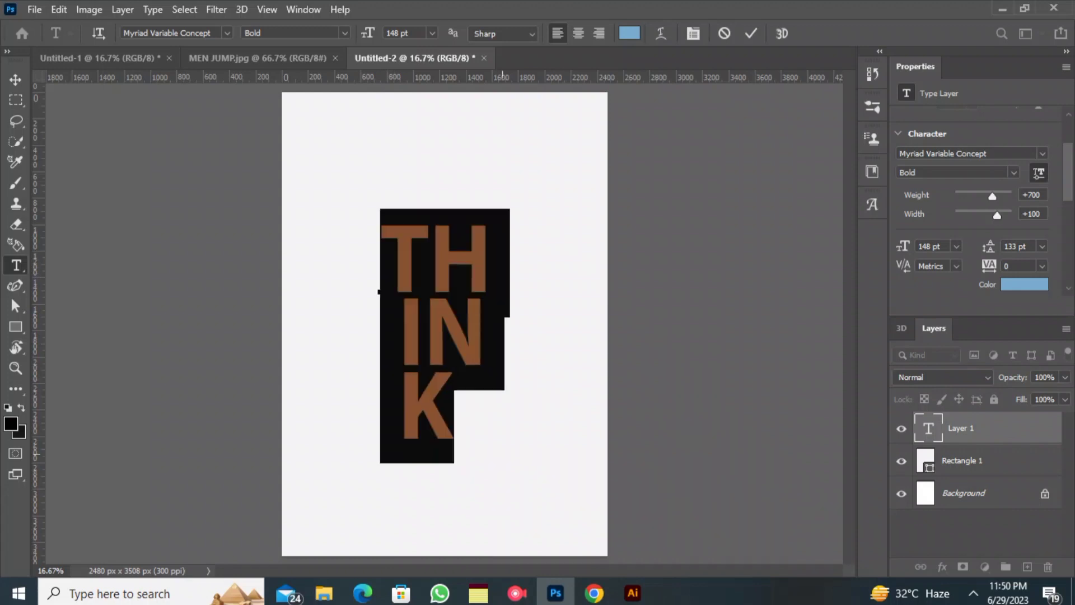
left_click_drag(518, 523, 523, 502)
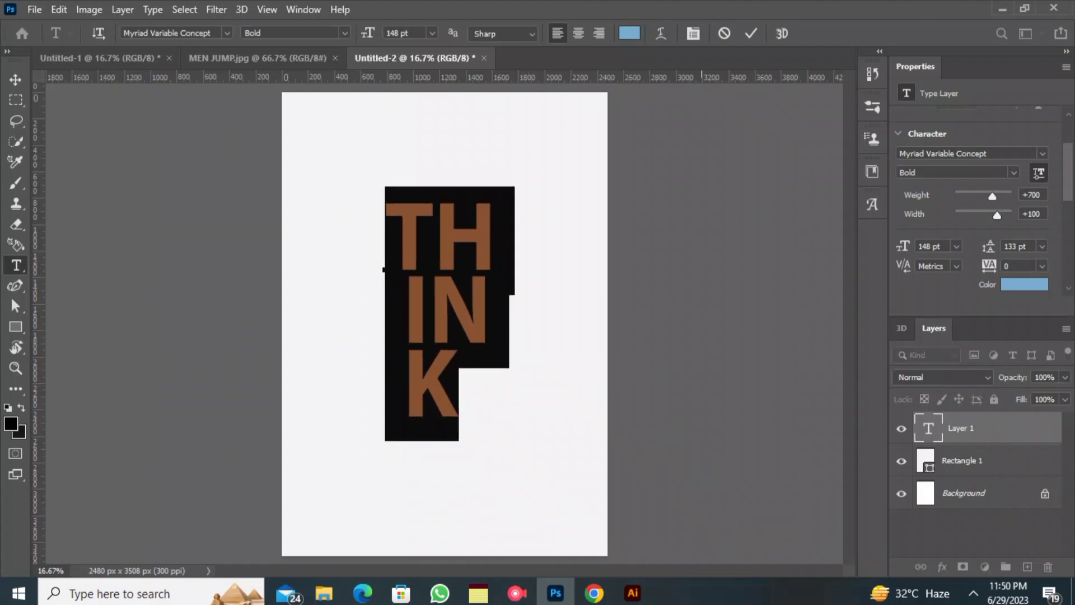
- Set the THINK text's size to 126 pt and its leading to 114 pt
key("Down")
key("Down")
key("Down")
key("Down")
key("Down")
key("Down")
key("Down")
key("Down")
key("Down")
key("Down")
key("Down")
key("Down")
key("Down")
key("Down")
key("Down")
key("Down")
key("Down")
key("Down")
key("Down")
key("Down")
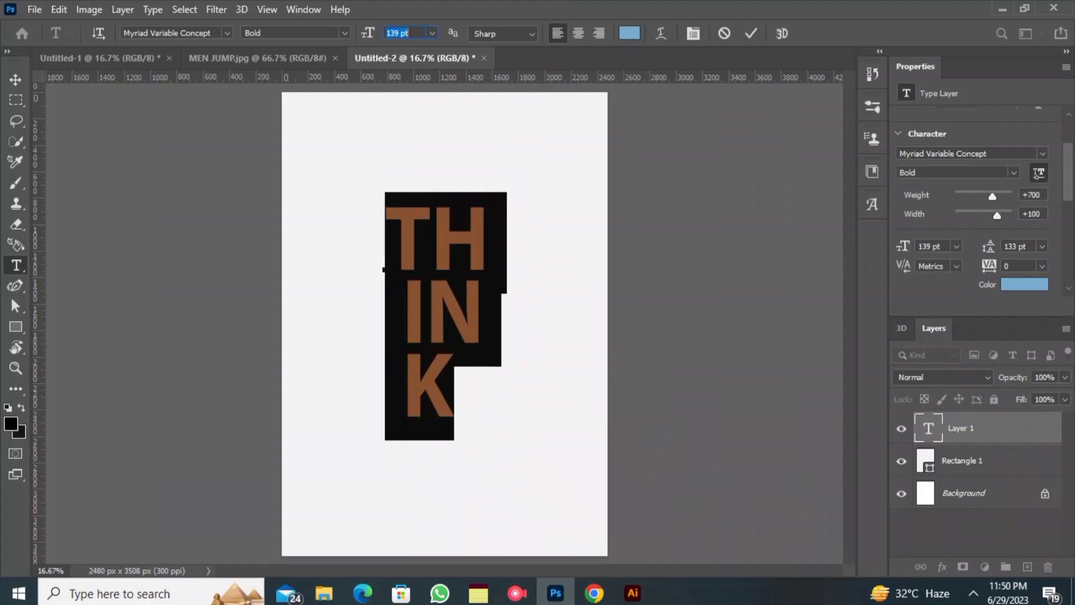
left_click_drag(327, 311, 331, 311)
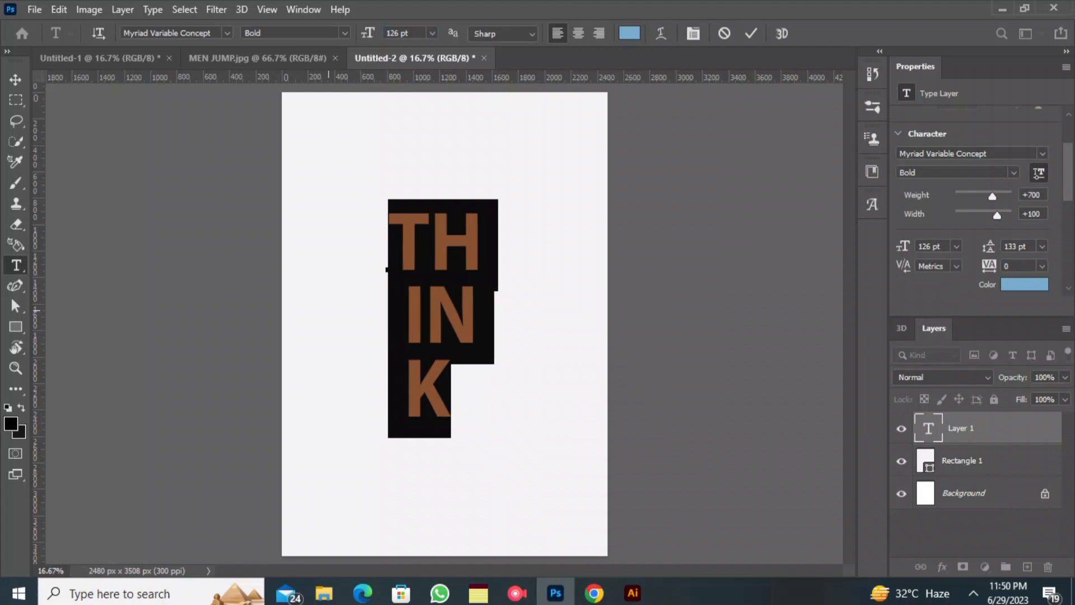
left_click(750, 33)
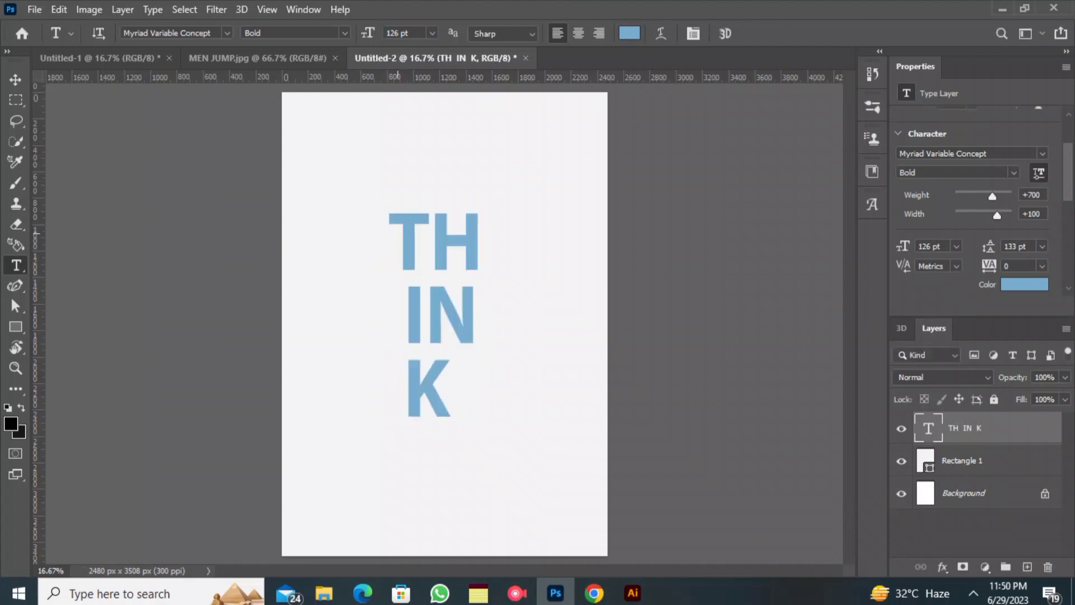
left_click_drag(989, 246, 978, 246)
left_click(750, 33)
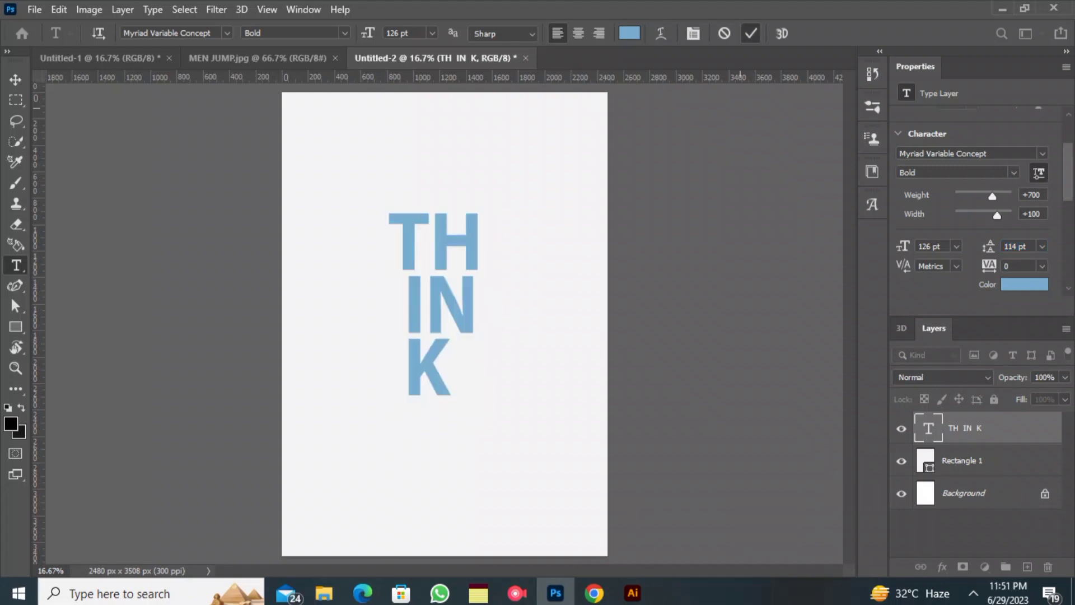
- Scale the THINK text to about 120% and position it near the middle of the page
left_click(16, 79)
left_click(432, 387)
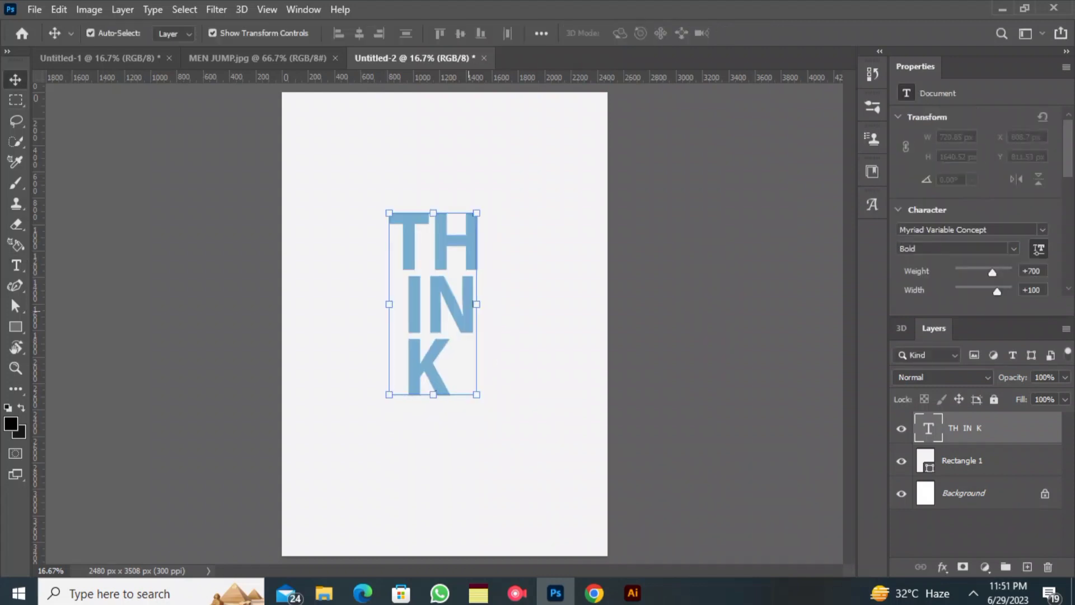
left_click_drag(433, 386, 438, 362)
left_click(779, 33)
left_click(705, 168)
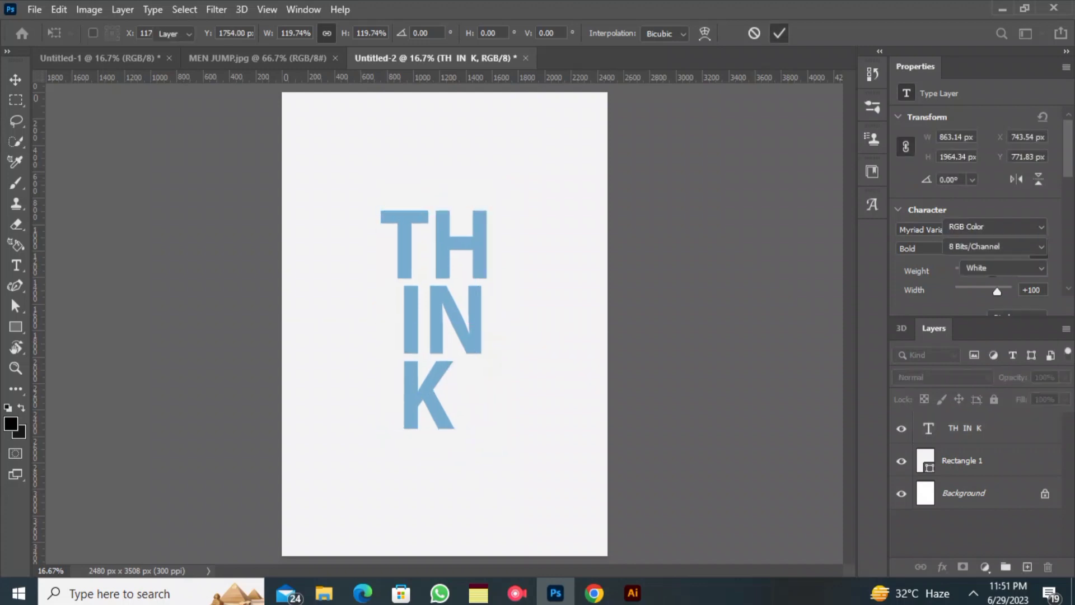
- Place the ocean image 85bc71f834cf1f45e66967b30c954bf3 from Downloads as a linked file, shifted slightly down over the text
left_click(34, 9)
left_click(63, 338)
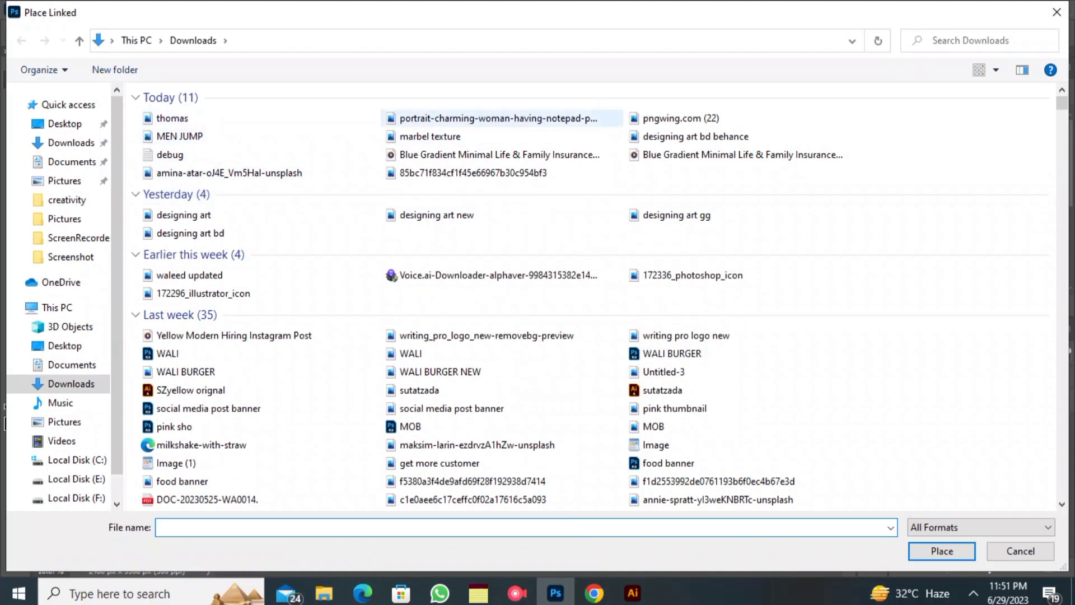
double_click(473, 172)
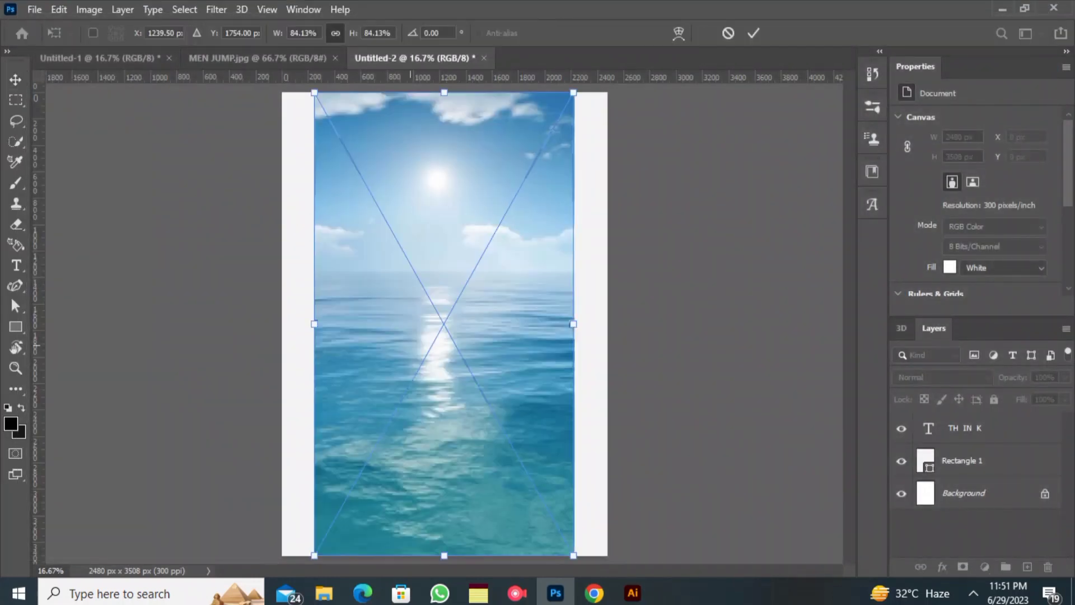
left_click_drag(424, 324, 425, 353)
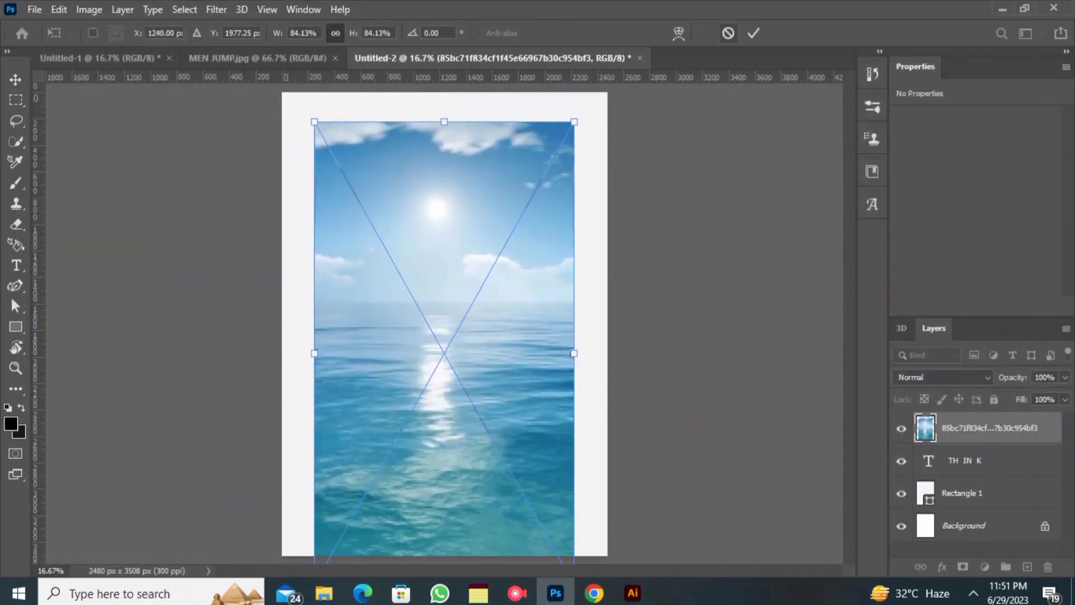
left_click(754, 33)
- Clip the ocean image to the THINK text layer and shift it up so the water fills the letters
right_click(991, 427)
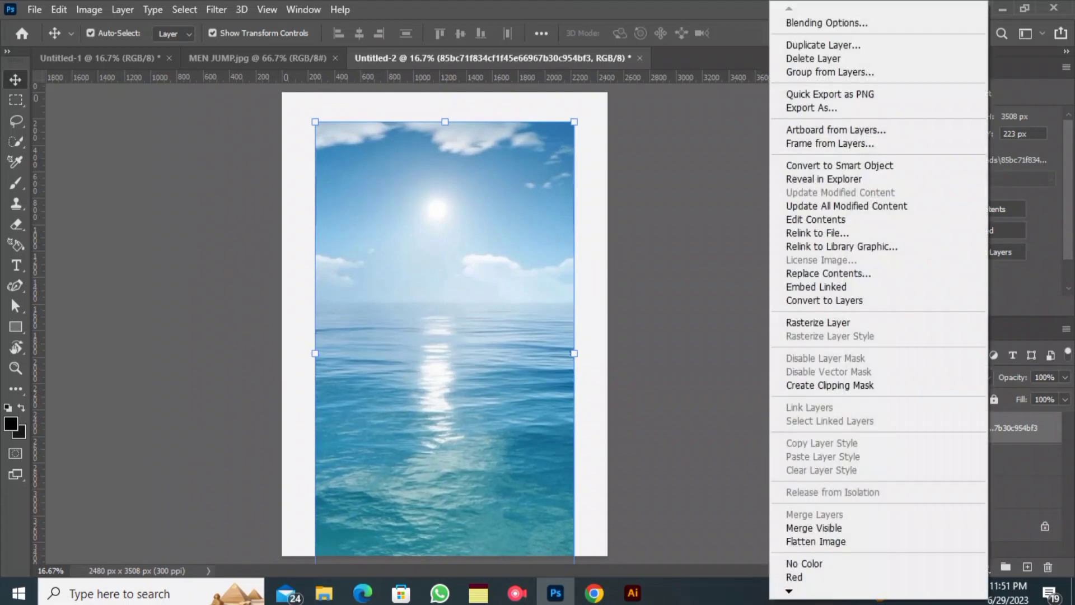
left_click(829, 385)
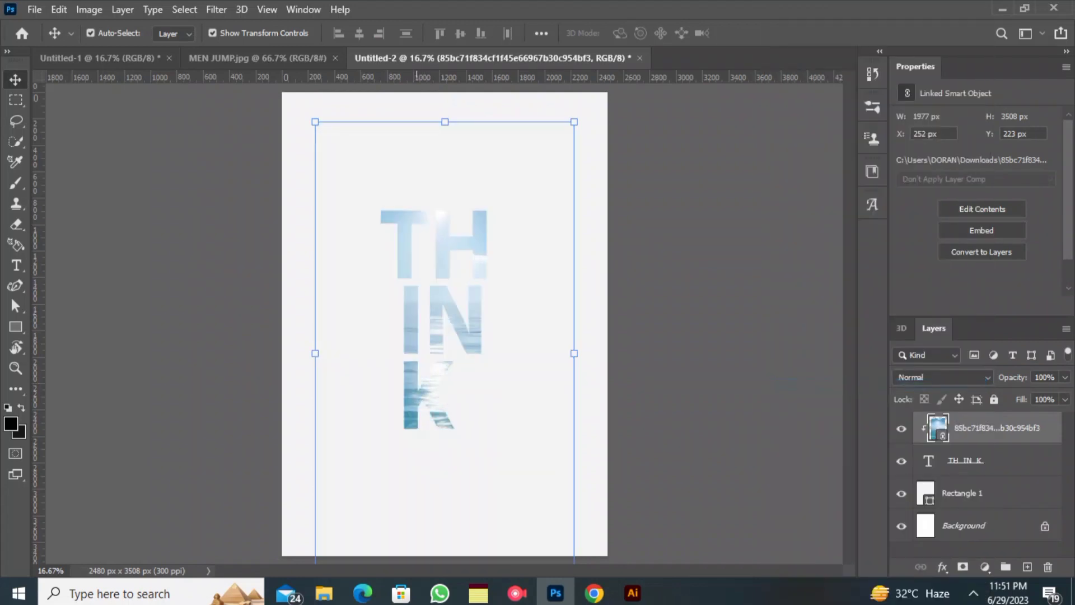
left_click_drag(412, 196, 401, 43)
left_click(98, 214)
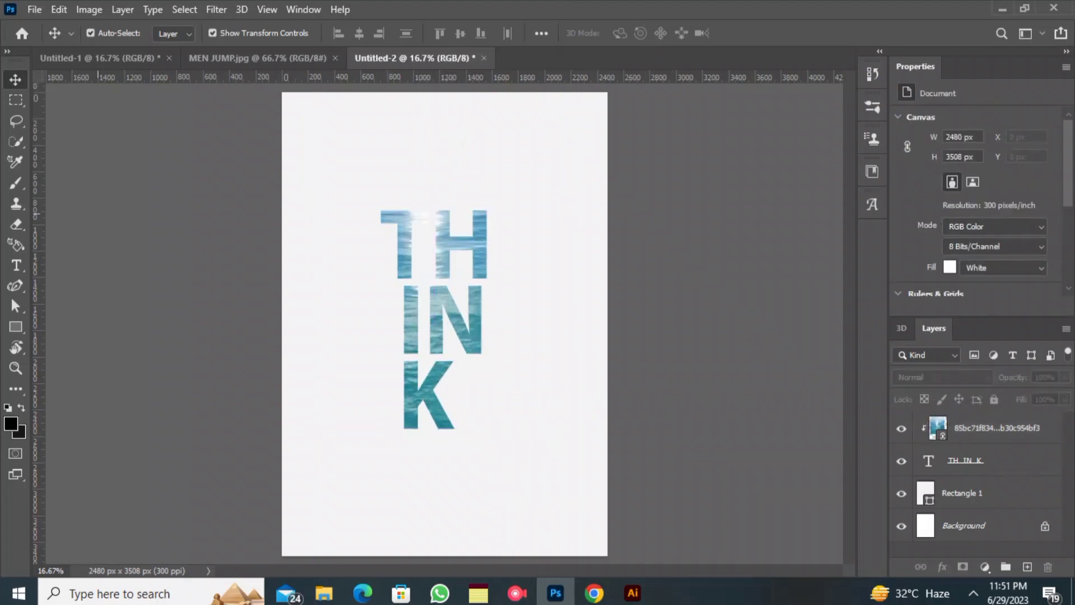
- Bring the selected cliff and diver from MEN JUMP.jpg into Untitled-2 and copy the cliff to its own layer
left_click(256, 59)
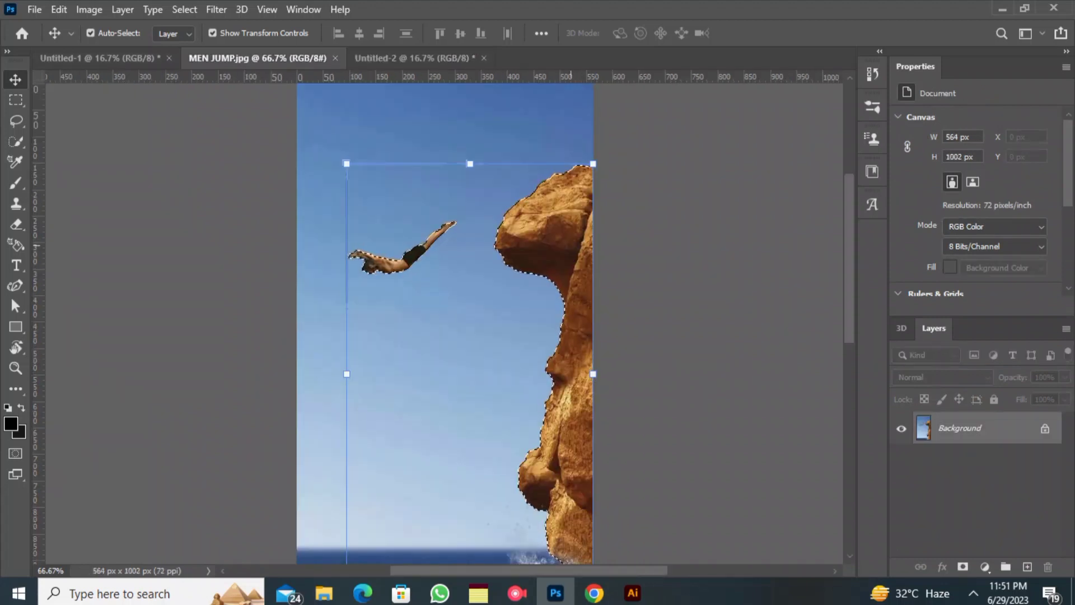
left_click_drag(565, 107, 579, 414)
left_click(16, 99)
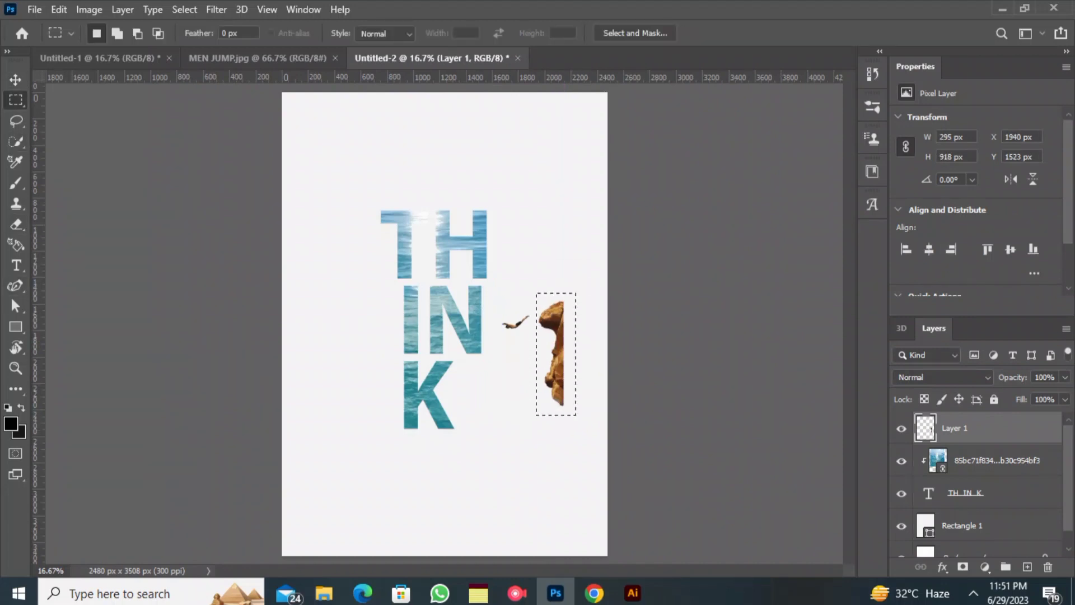
key("ctrl+j")
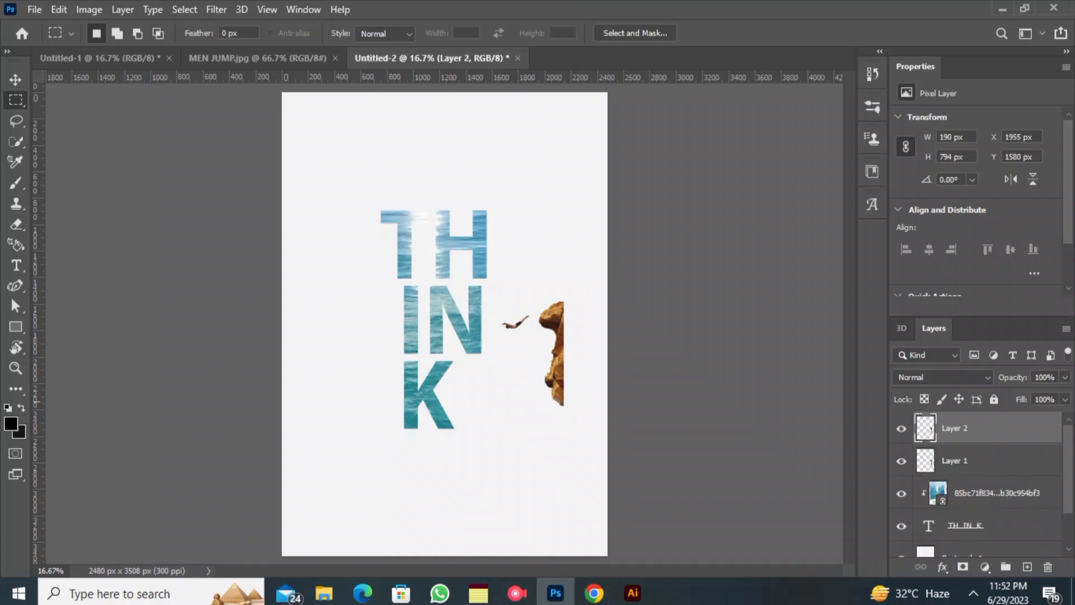
- Copy the diver to its own layer and delete the original layer holding both cliff and diver
left_click_drag(497, 309, 536, 334)
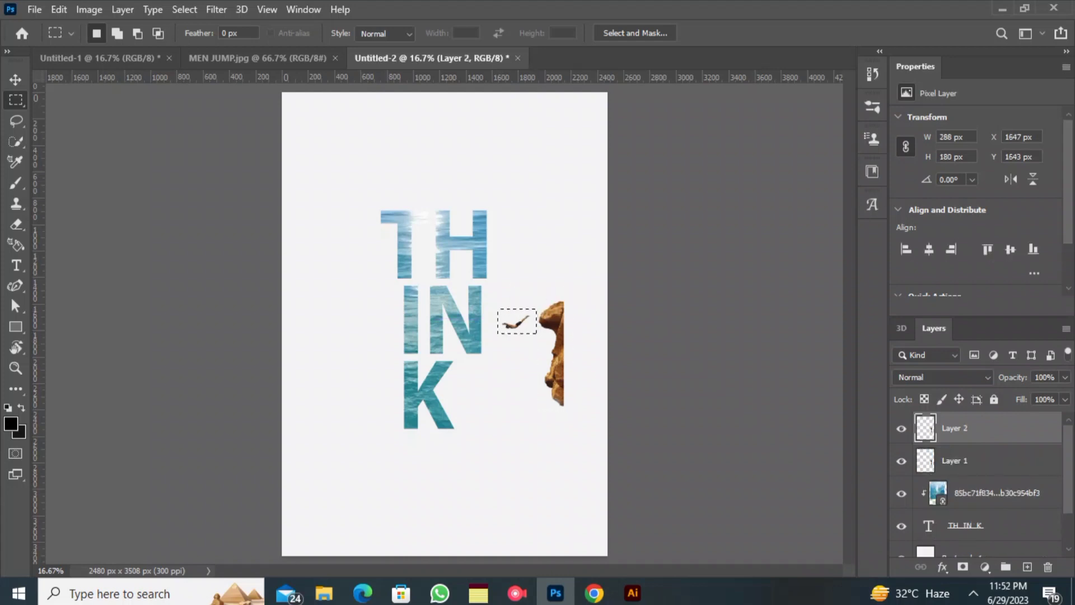
key("alt+bracketleft")
key("ctrl+j")
key("alt+bracketleft")
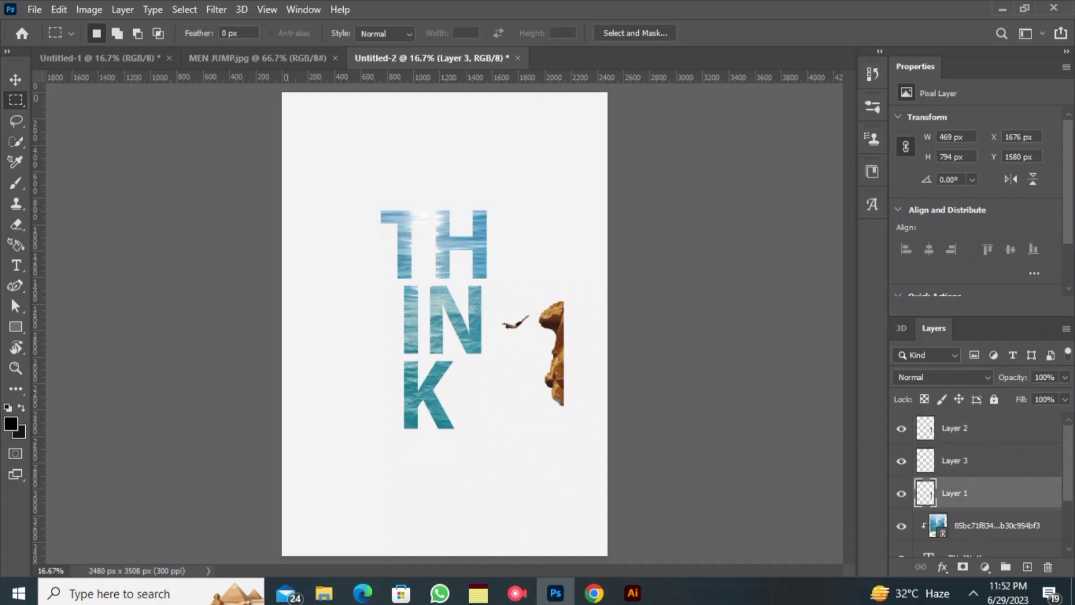
key("Delete")
key("v")
left_click(672, 341)
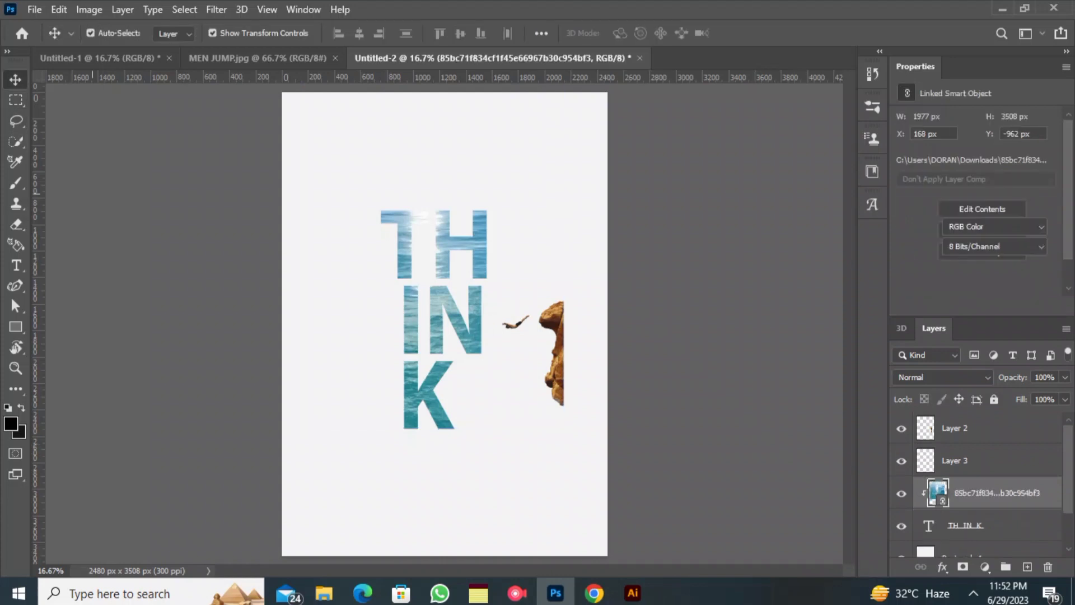
- Enlarge the cliff to about 179% and place it over the outer edge of the H and N
mouse_move(556, 337)
left_mouse_down()
mouse_move(524, 321)
mouse_move(554, 339)
left_mouse_up()
left_click_drag(560, 333, 477, 267)
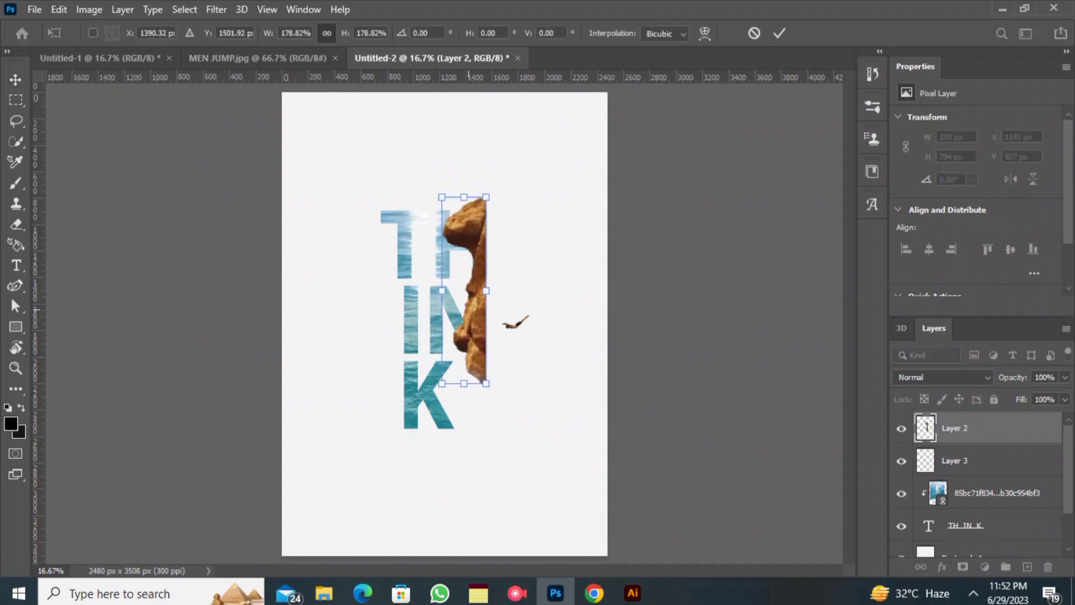
left_click(779, 34)
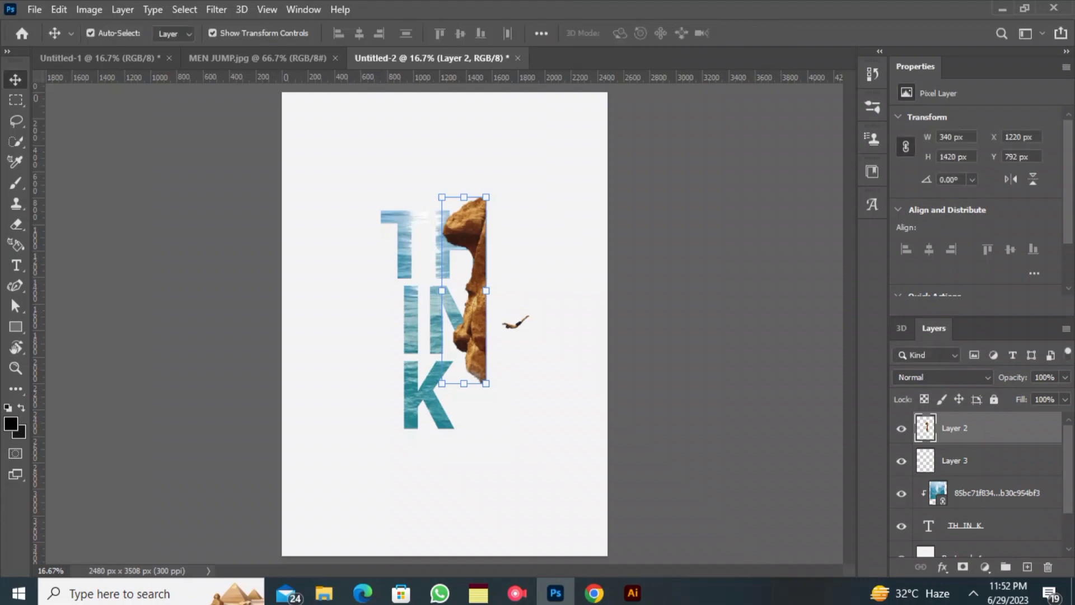
- Move the cliff layer below the diver layer and clip it to the THINK text
left_click_drag(978, 428, 978, 475)
right_click(977, 462)
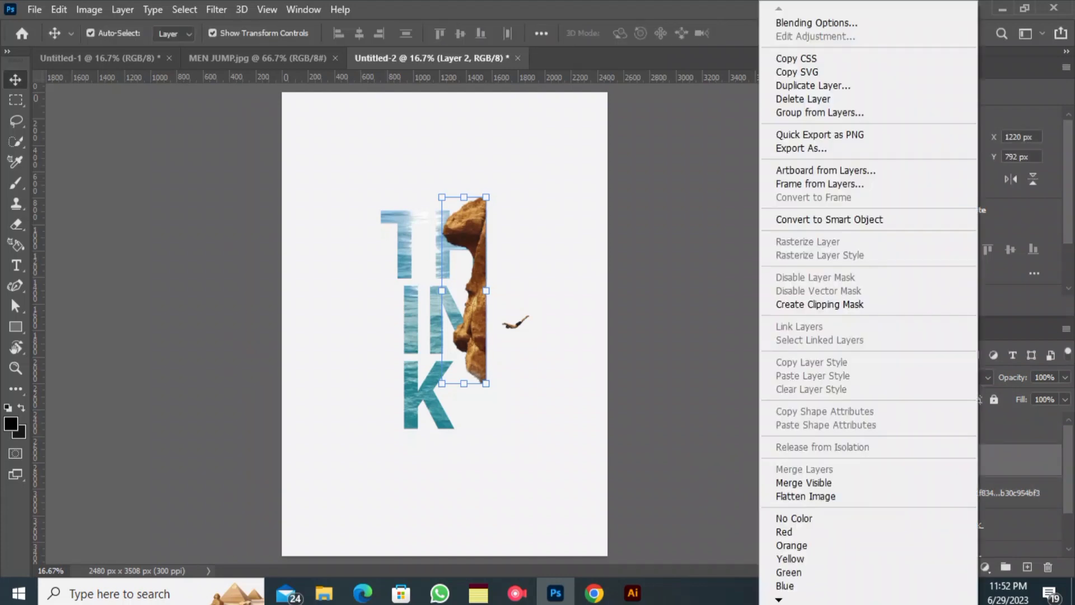
left_click(820, 304)
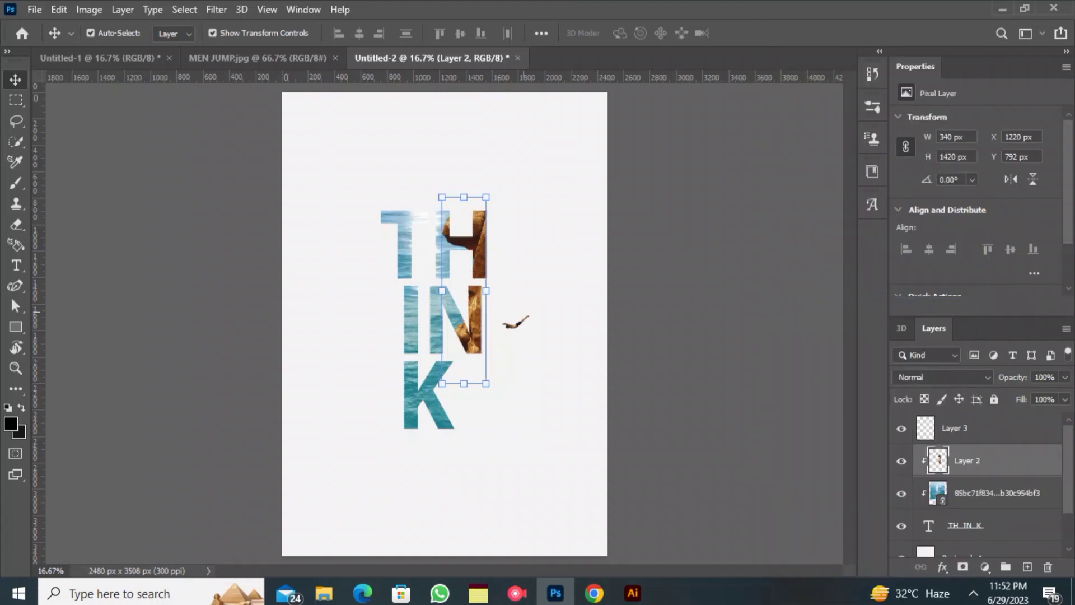
- Enlarge the diver to about 477% and position him across the upper part of the IN letters
left_click(534, 351)
left_click(514, 324)
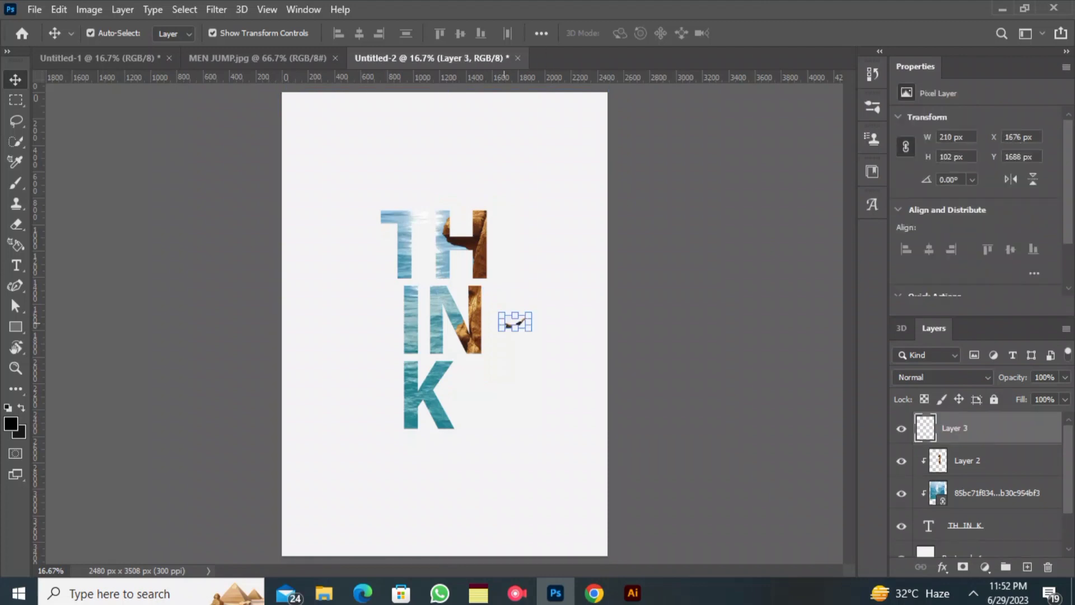
left_click_drag(502, 322, 398, 335)
left_click_drag(462, 298, 432, 270)
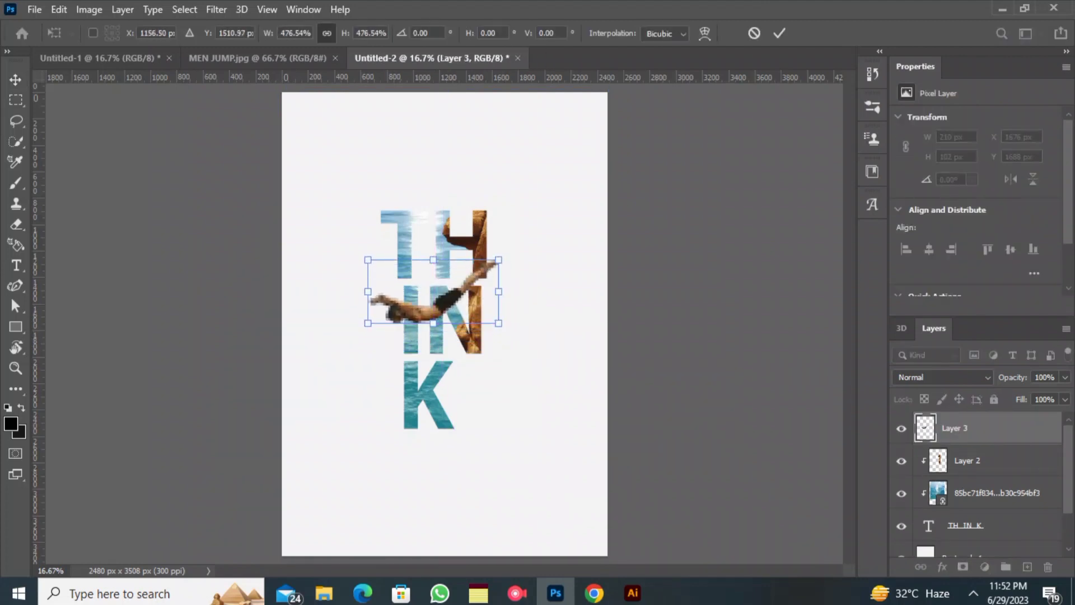
key("Return")
- Clip the diver to the THINK text, duplicate his layer and release the copy from the clipping mask
right_click(1039, 428)
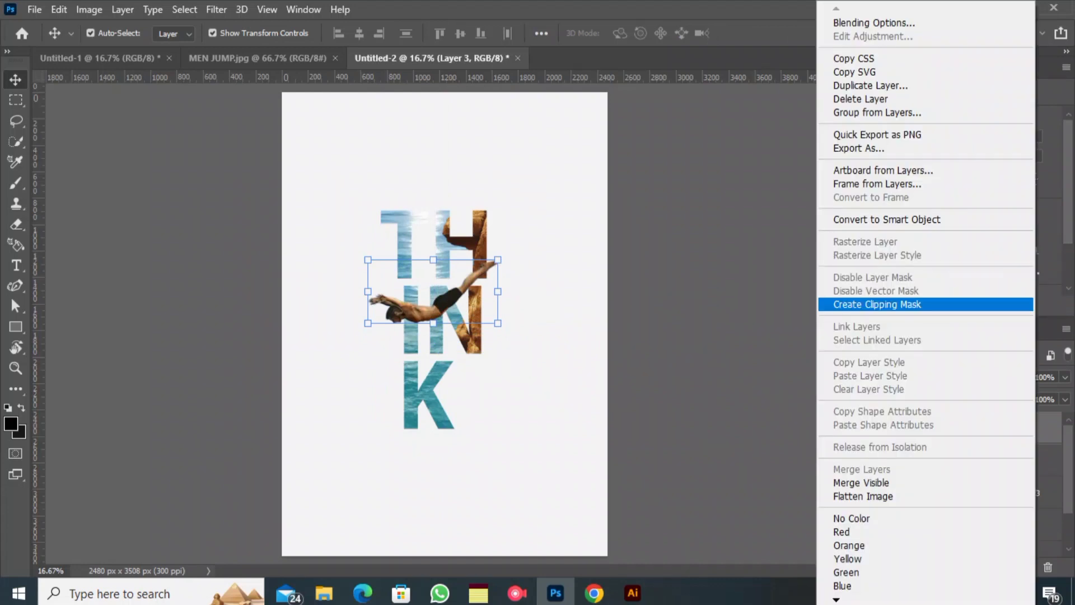
left_click(901, 302)
key("ctrl+j")
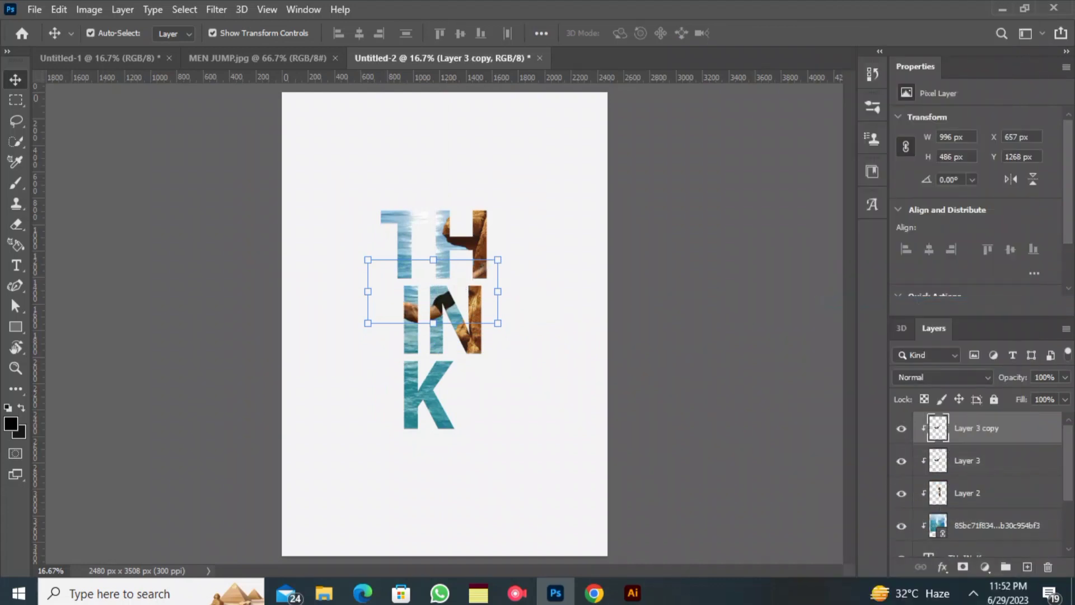
right_click(996, 429)
left_click(840, 304)
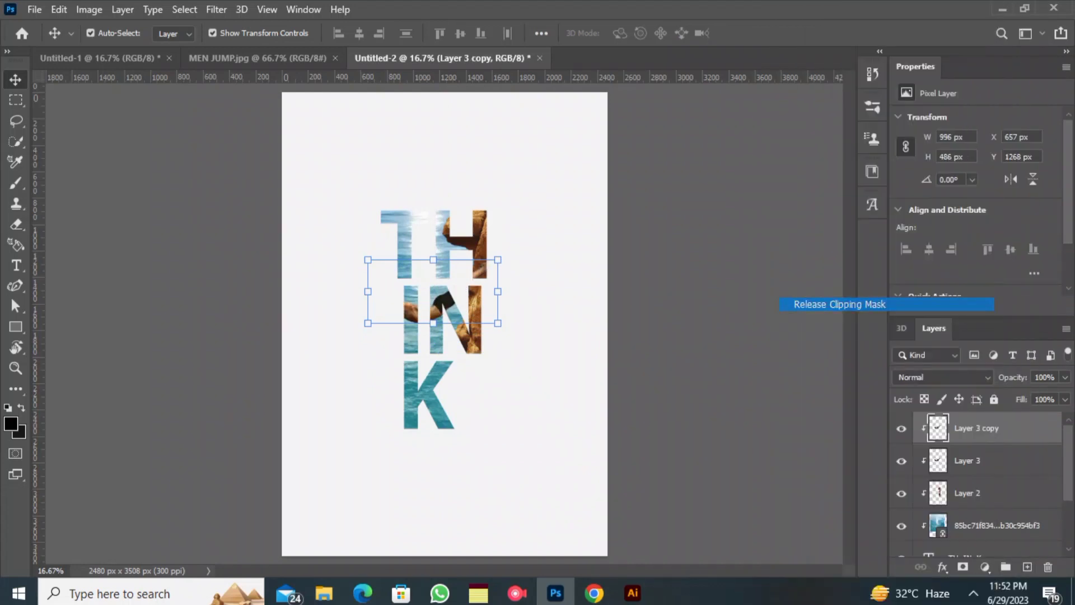
- Erase the legs from the unclipped diver copy, keeping his arms and head extending beyond the letters
key("ctrl+plus")
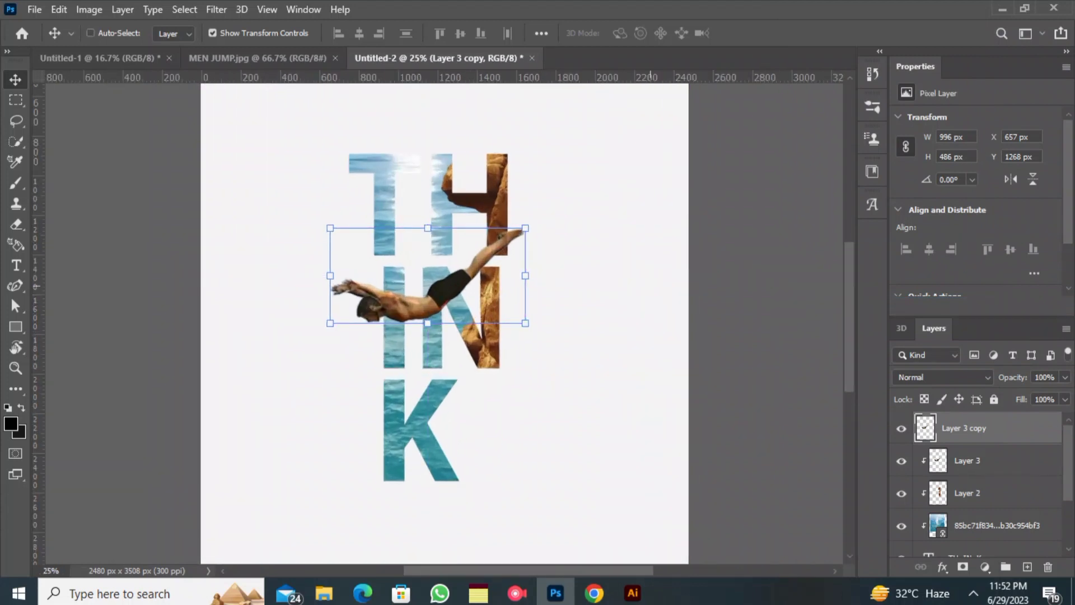
key("ctrl+minus")
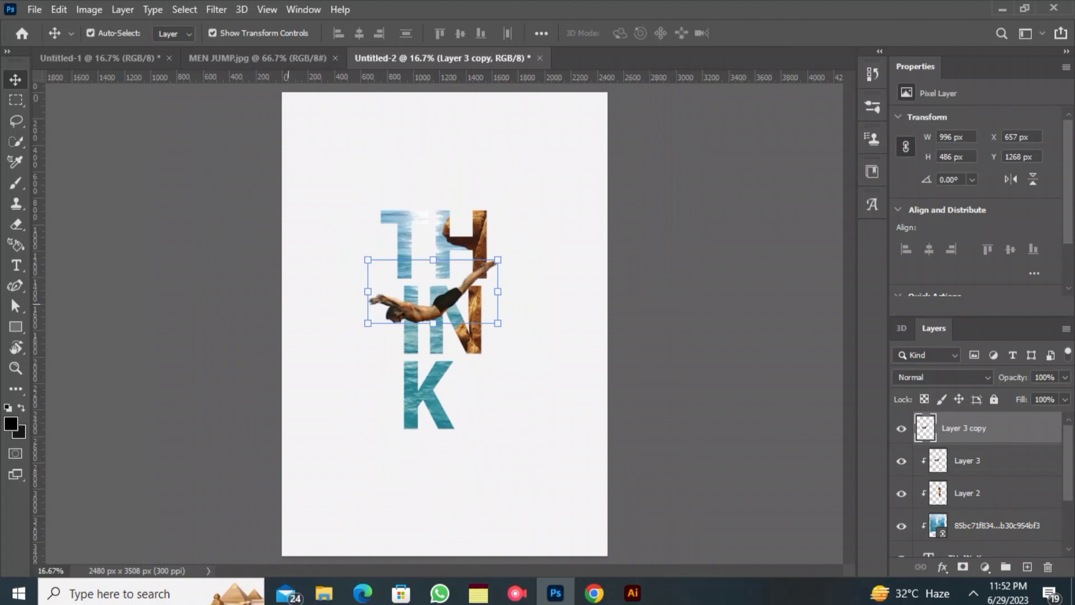
key("e")
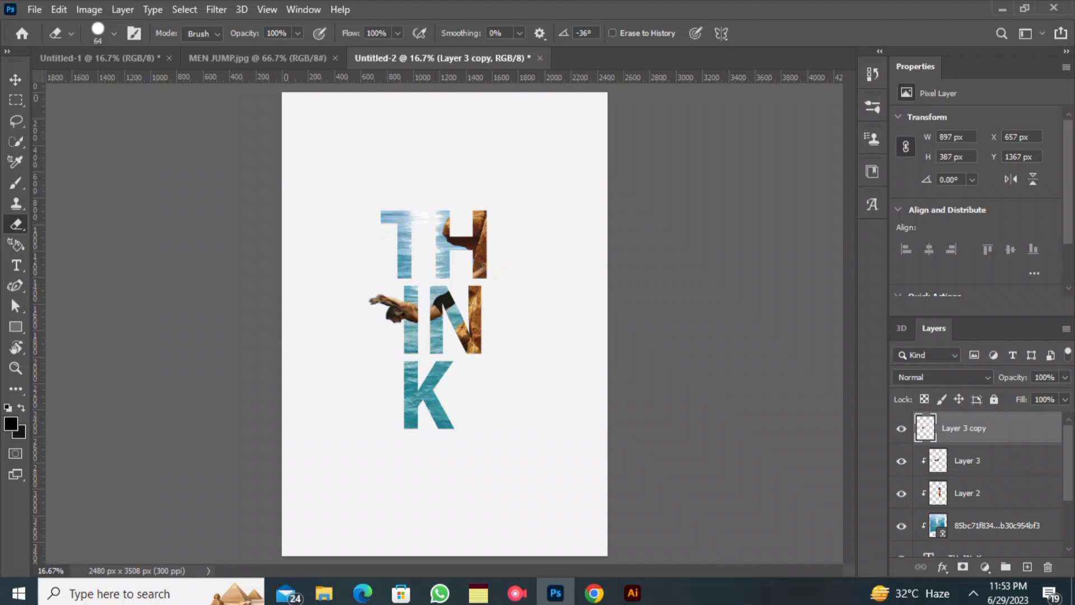
left_click(15, 79)
left_click(185, 190)
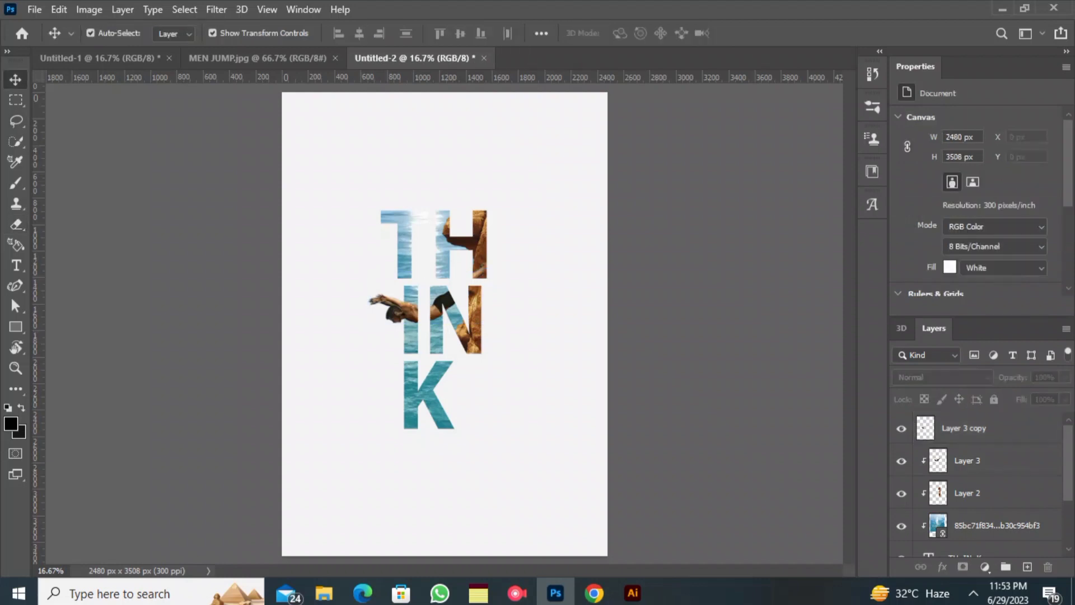
- Add the text STAY POSITIVE at 33 pt and position it beneath the K
left_click(16, 266)
left_click(378, 467)
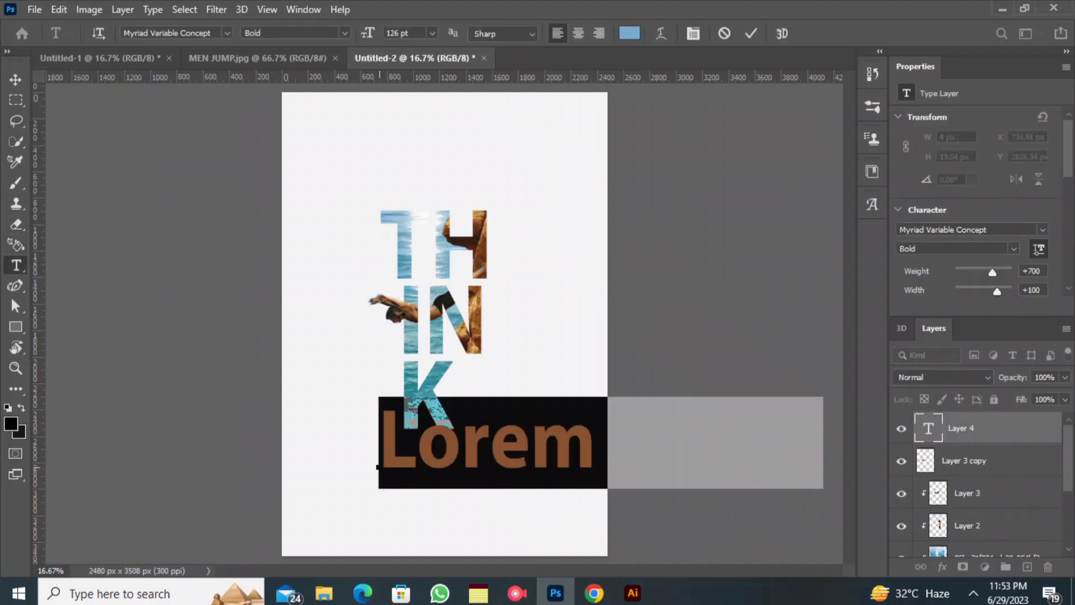
type("STAY")
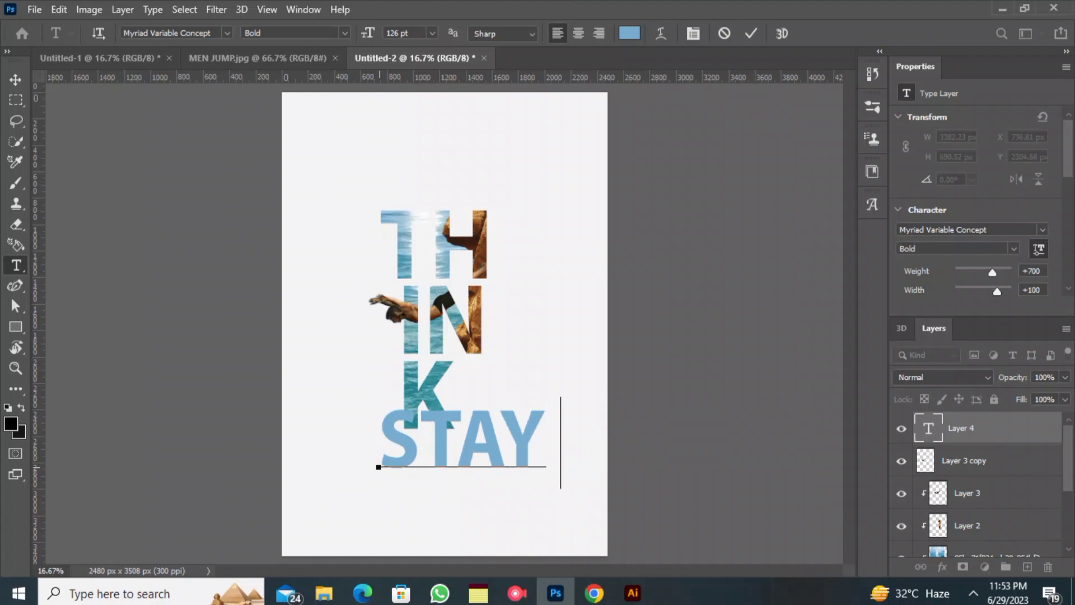
type(" PO")
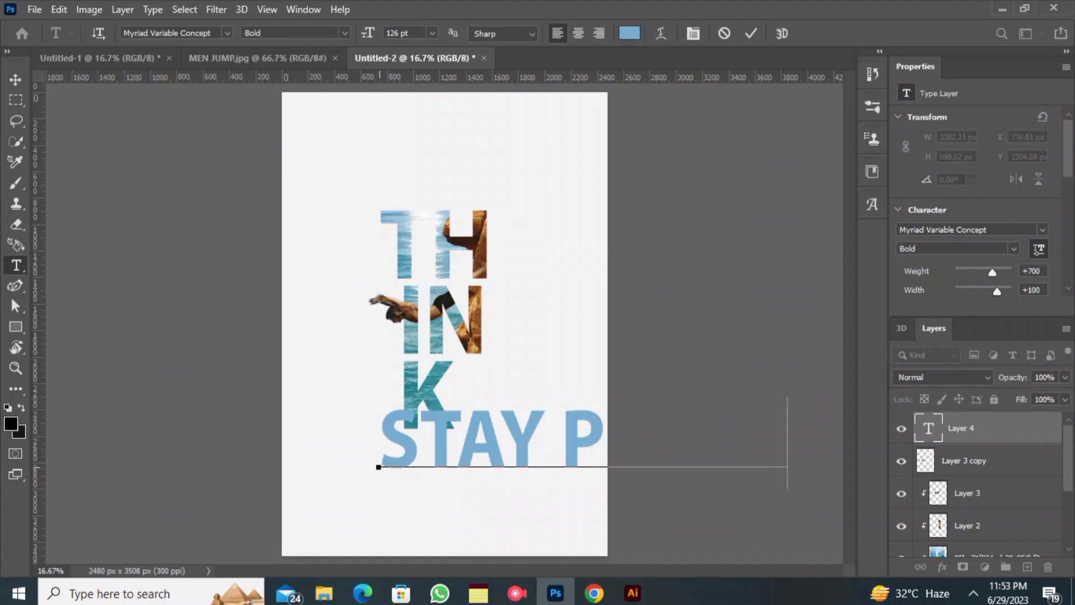
key("ctrl+a")
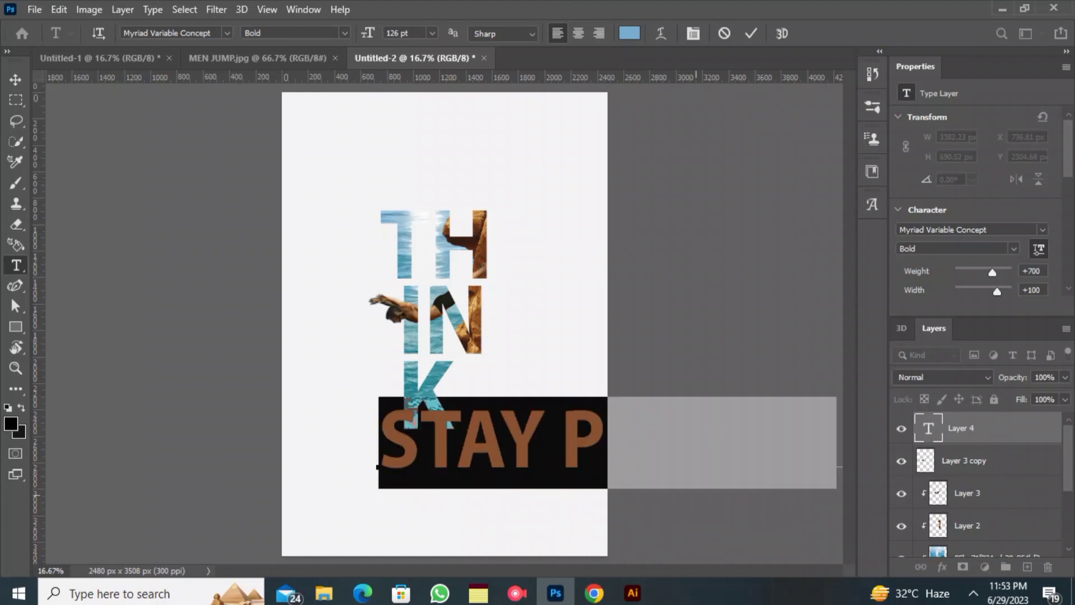
left_click_drag(368, 33, 317, 33)
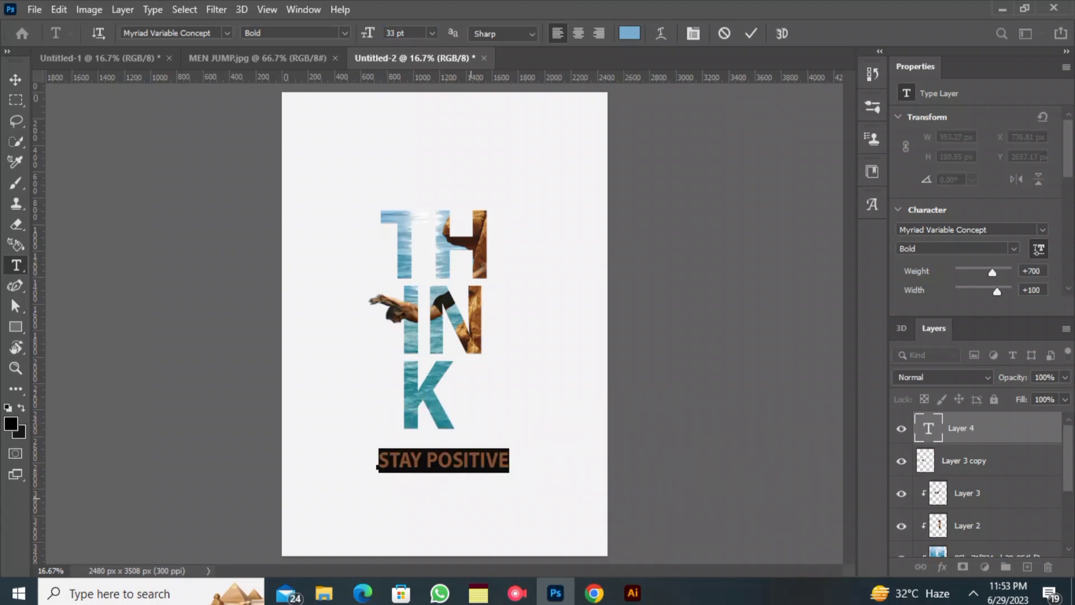
left_click_drag(470, 498, 454, 494)
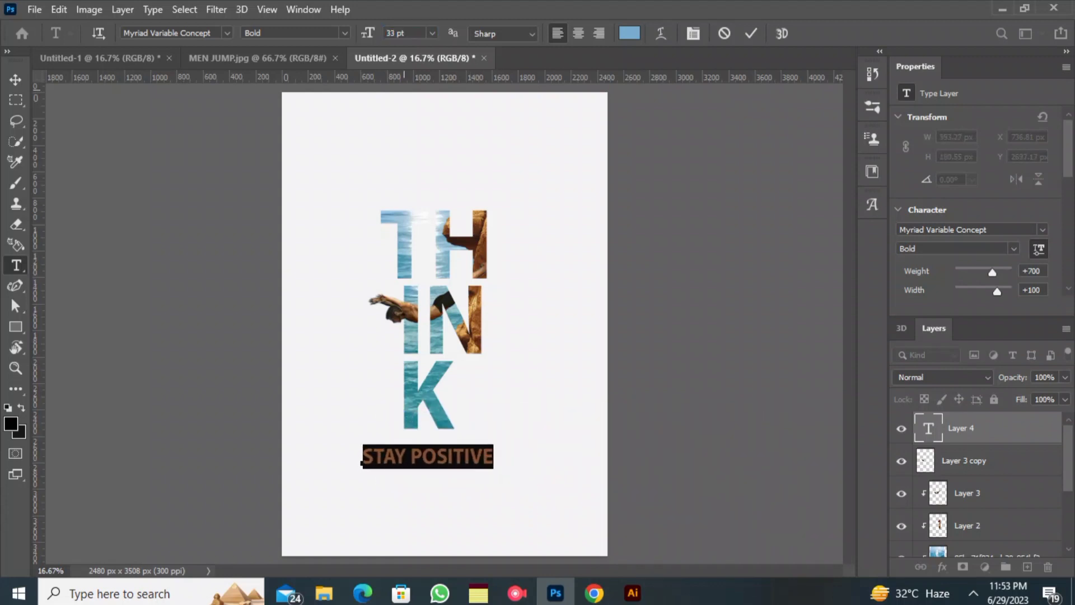
- Set the STAY POSITIVE text to the Black style of Myriad Variable Concept and commit it
left_click(344, 33)
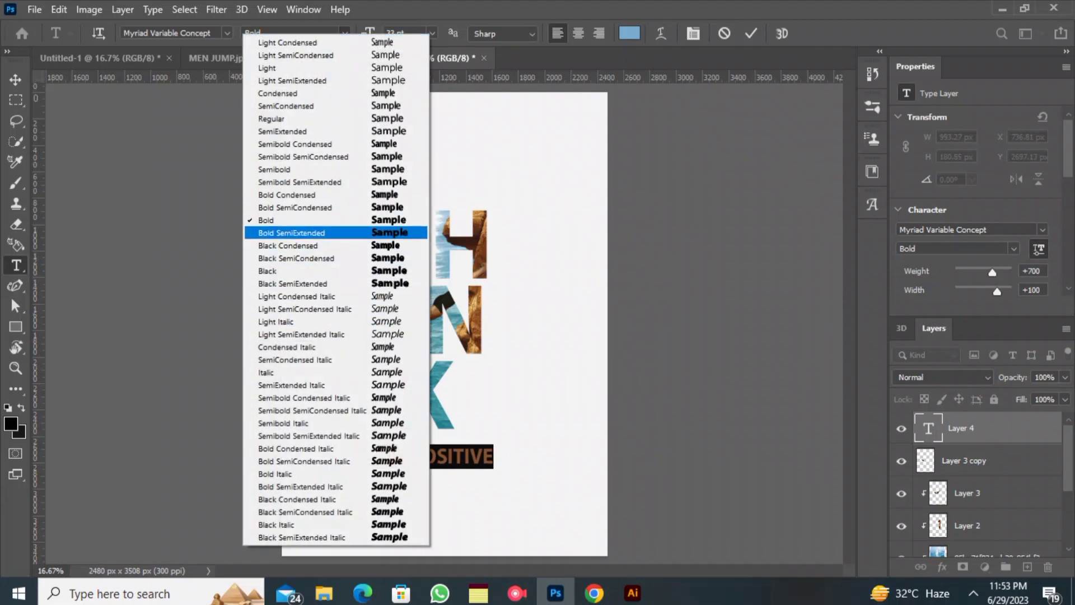
left_click(268, 271)
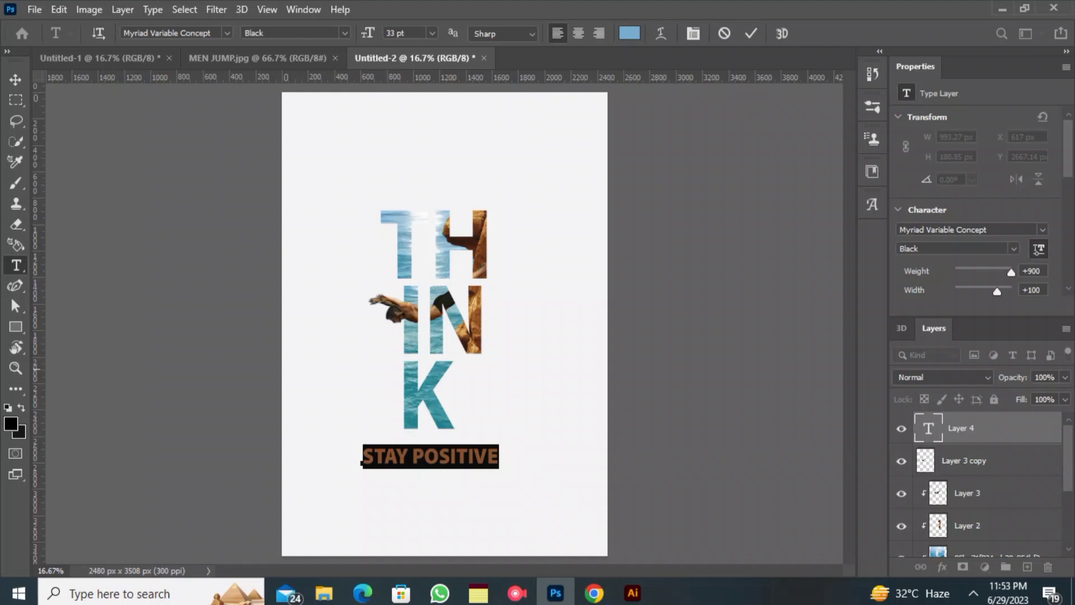
left_click(751, 34)
- Recolour the STAY POSITIVE text to the stronger blue 2c91d2
left_click_drag(364, 457, 604, 435)
left_click(629, 33)
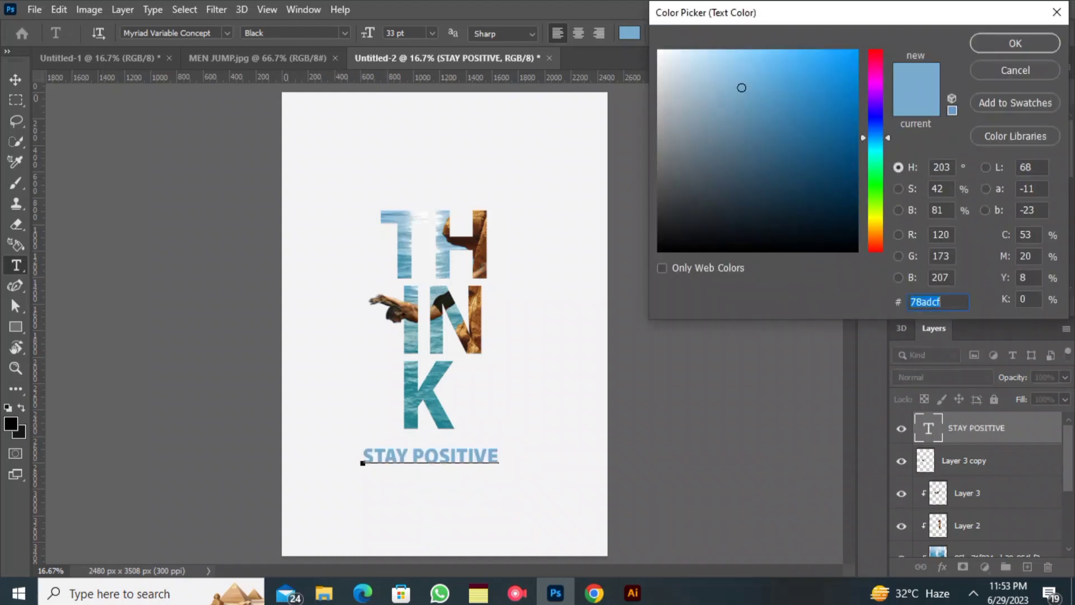
left_click(816, 86)
left_click(1015, 43)
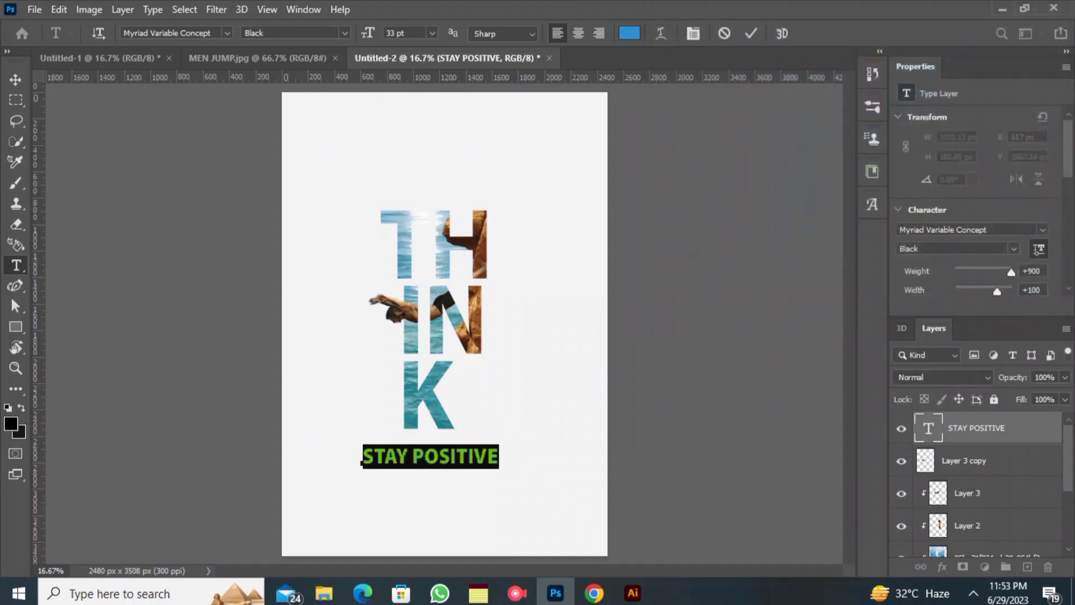
- Recolour the STAY POSITIVE text to 76b3c7 by sampling the water inside the T
left_click(629, 33)
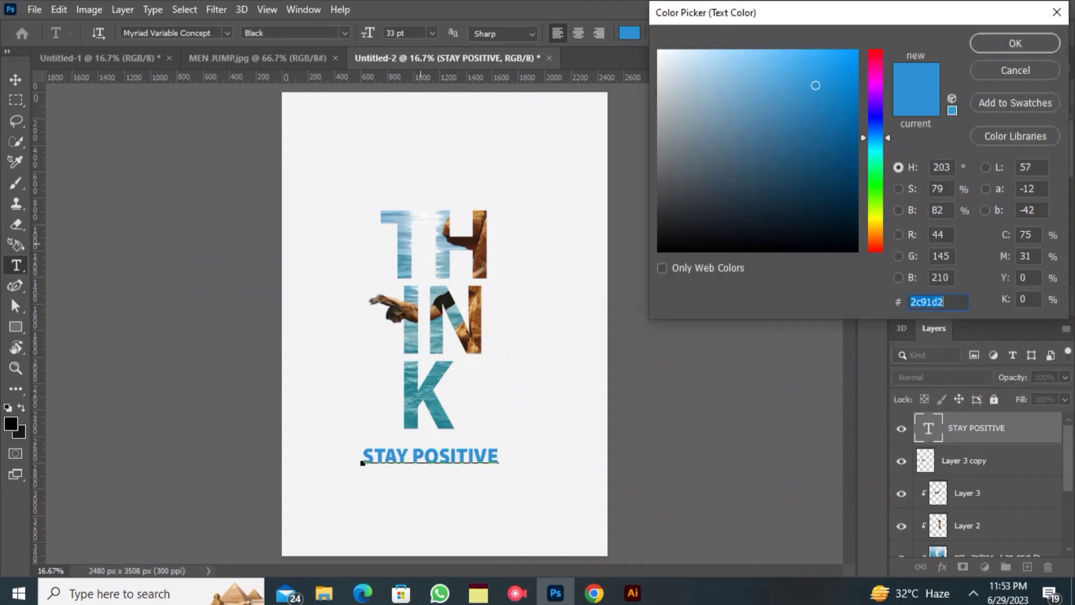
left_click(405, 267)
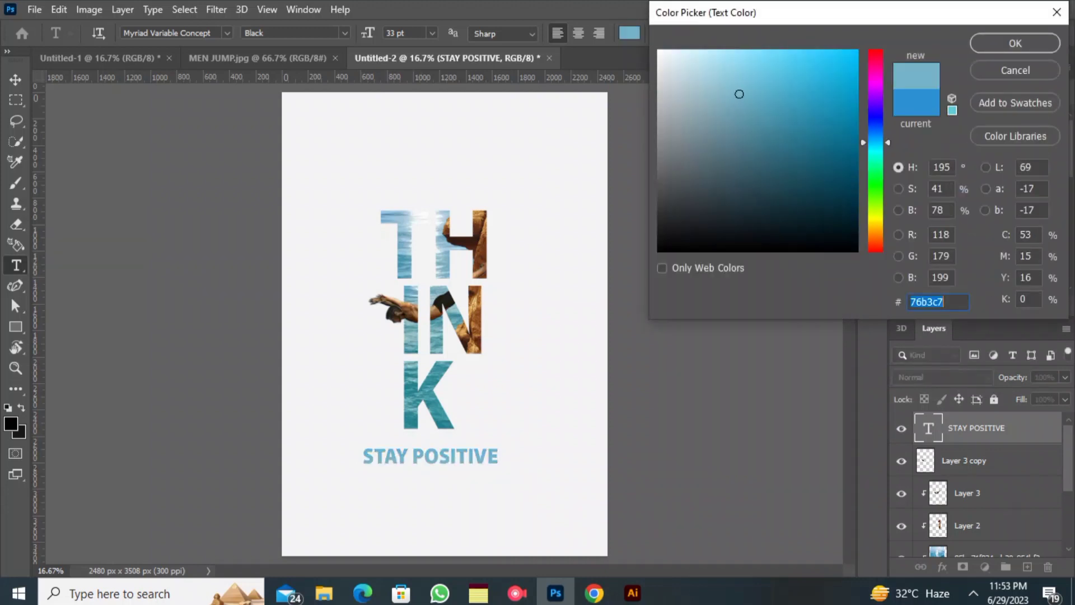
left_click(1015, 43)
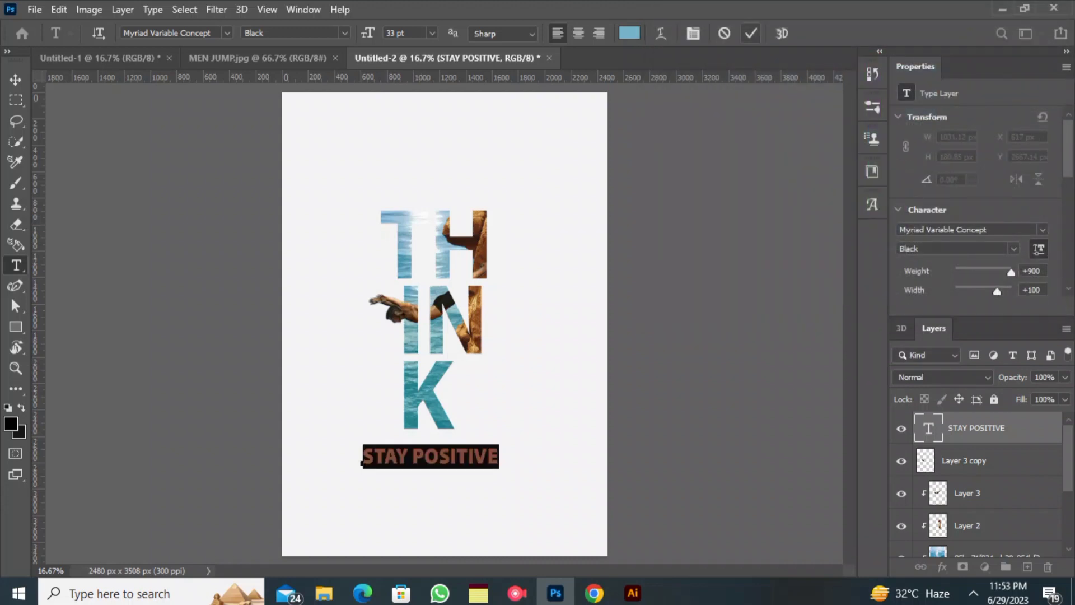
key("ctrl+Return")
- Add a centred 17 pt placeholder paragraph about 1132 by 396 px beneath STAY POSITIVE
left_click_drag(350, 484, 498, 536)
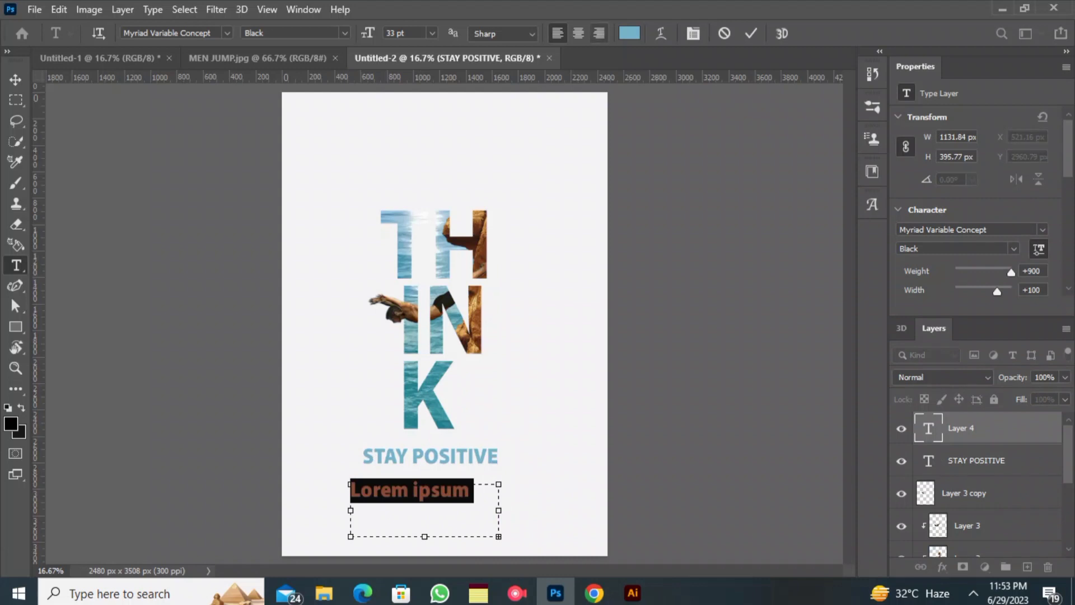
left_click(577, 33)
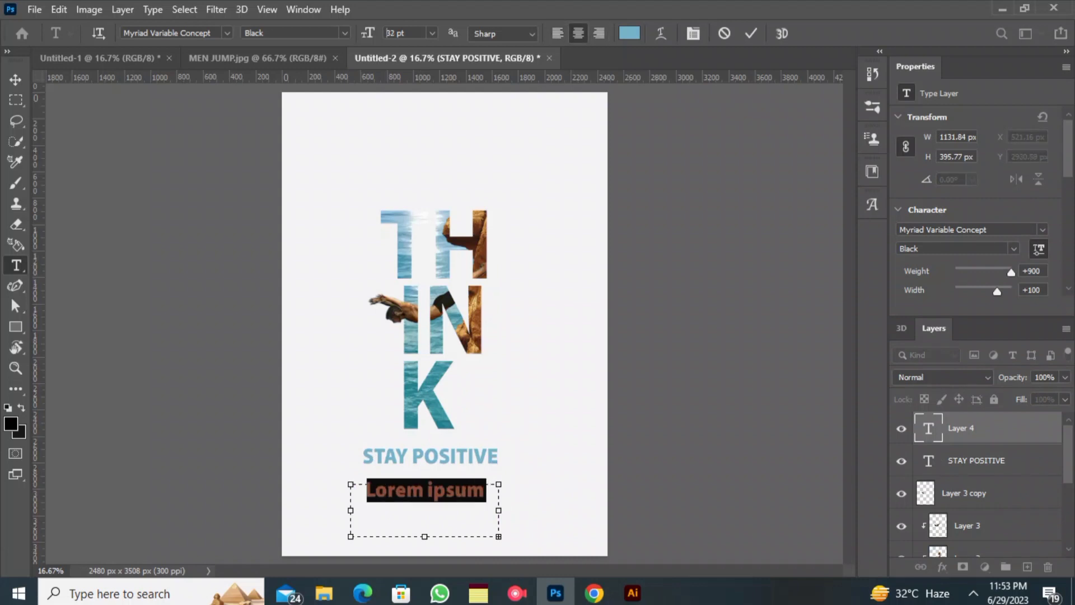
mouse_move(367, 33)
left_mouse_down()
mouse_move(378, 33)
mouse_move(357, 33)
left_mouse_up()
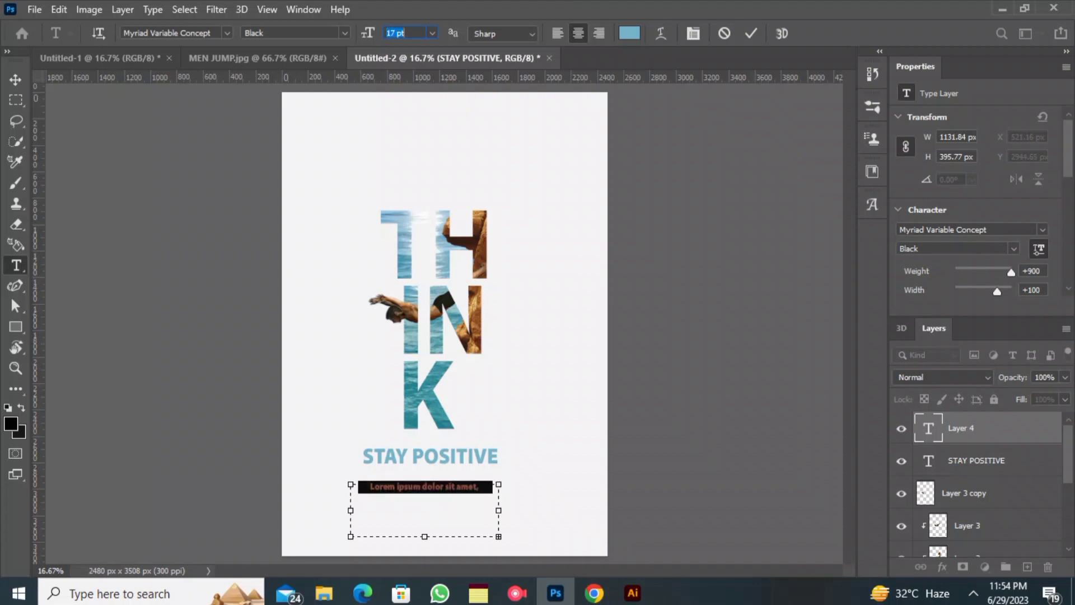
- Move the placeholder paragraph up over the K and set its leading to Auto
left_click_drag(352, 391, 343, 261)
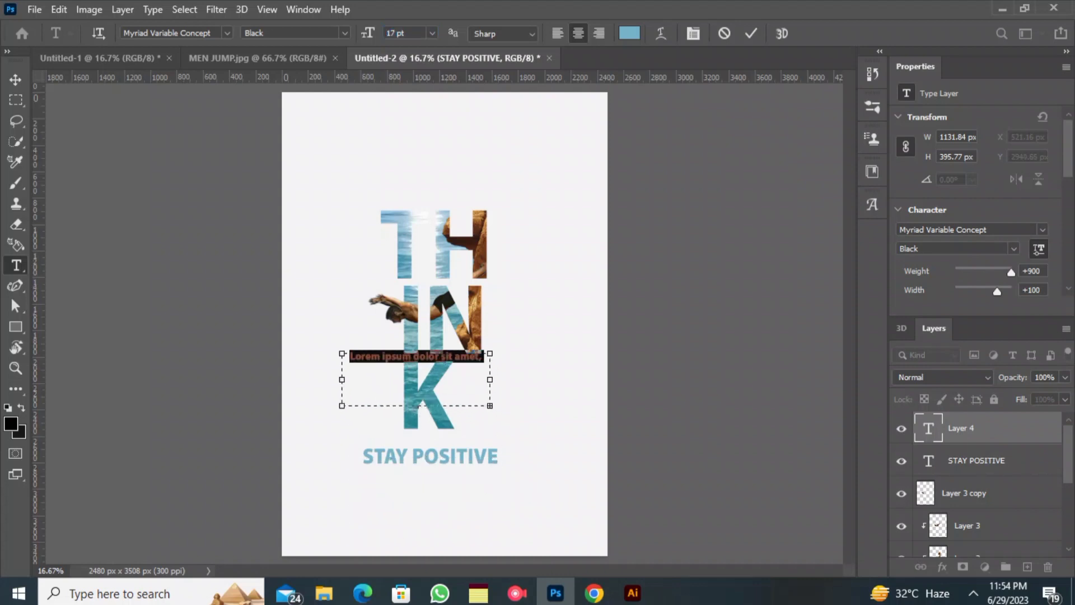
scroll(979, 202, "down", 3)
left_click(1042, 271)
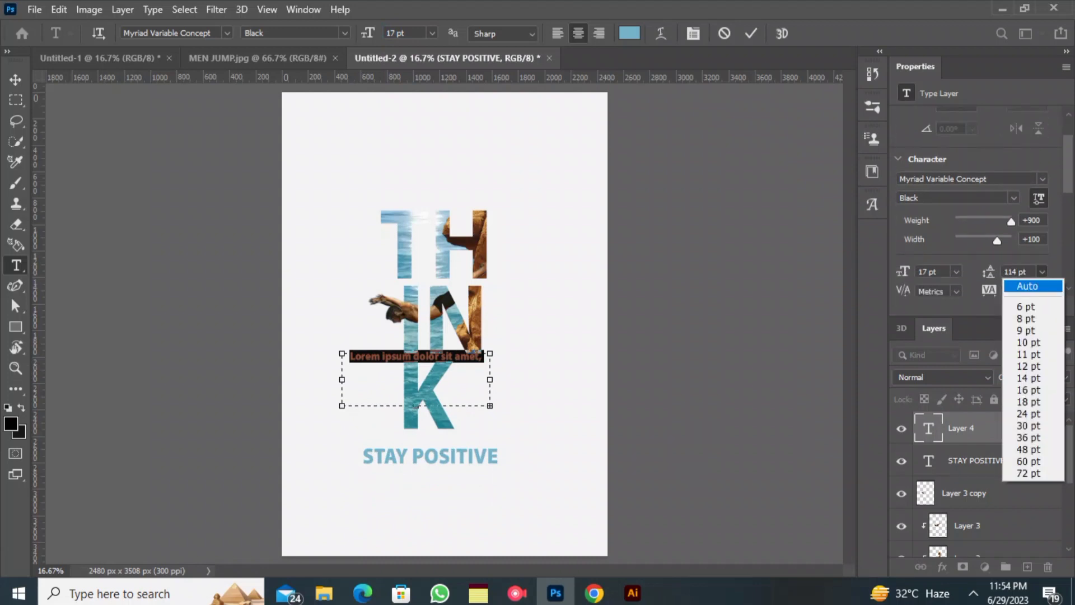
left_click(1033, 286)
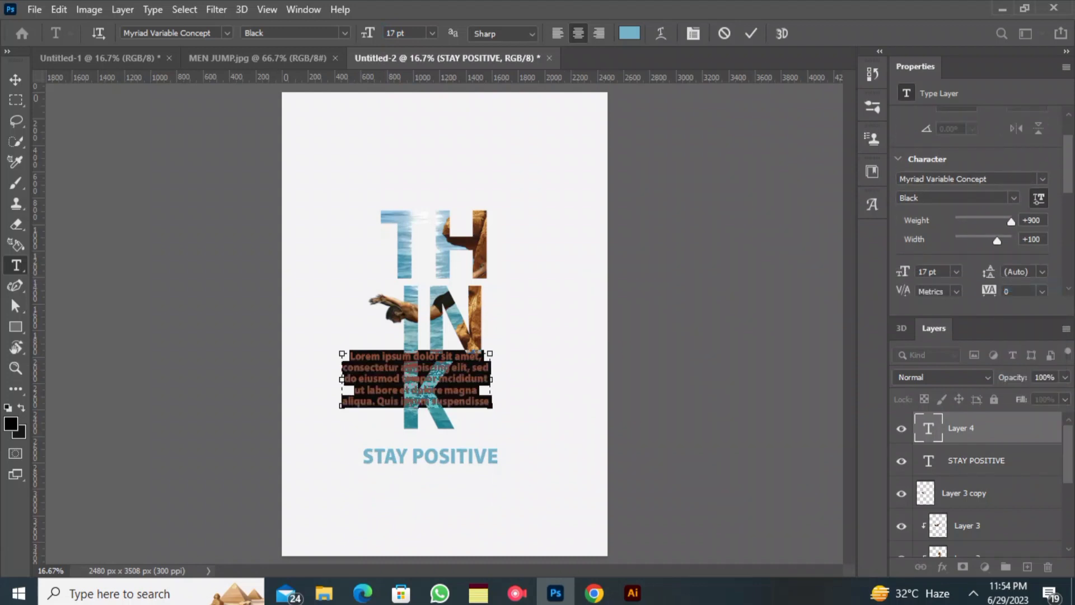
- Reduce the placeholder paragraph's font size to 10 pt
left_click(395, 33)
key("Down")
key("Down")
key("Down")
key("Down")
key("Down")
key("Down")
key("Down")
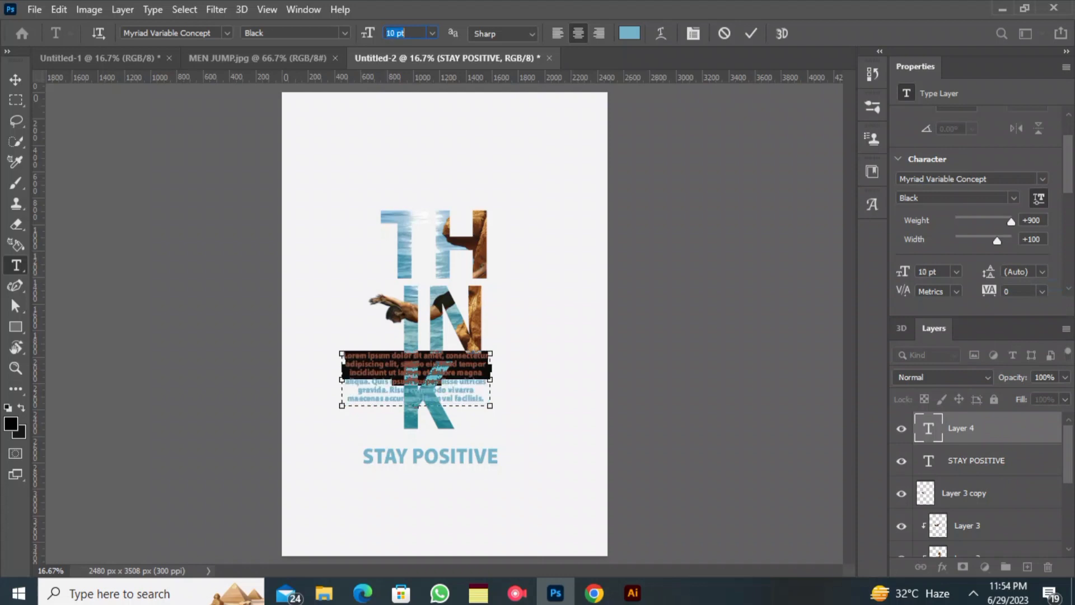
key("Down")
key("Down")
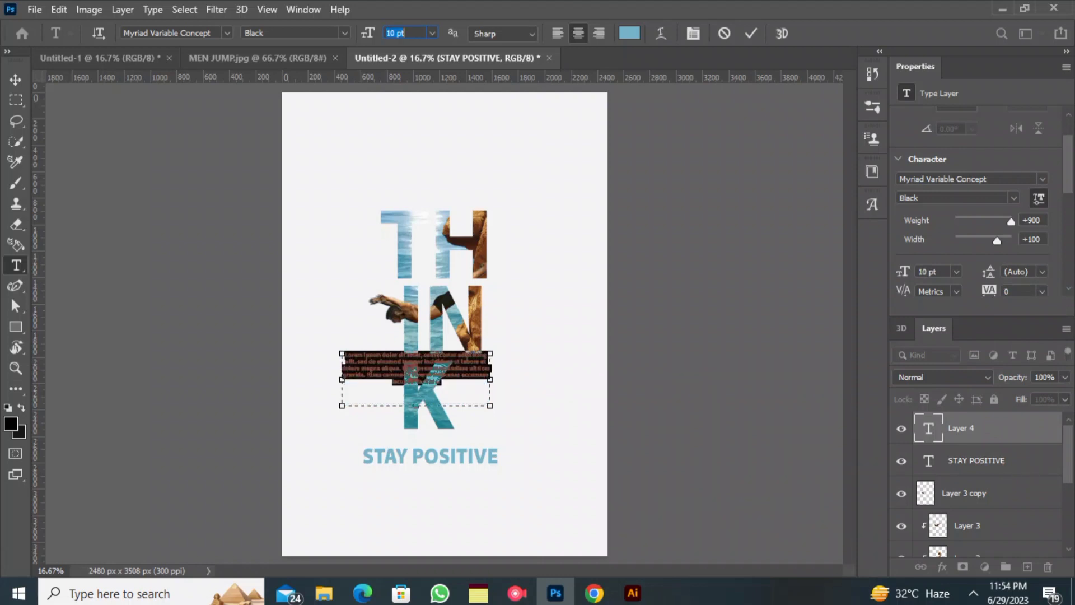
- Recolour the placeholder paragraph grey 777777 and move it directly beneath STAY POSITIVE
left_click(629, 33)
left_click(658, 61)
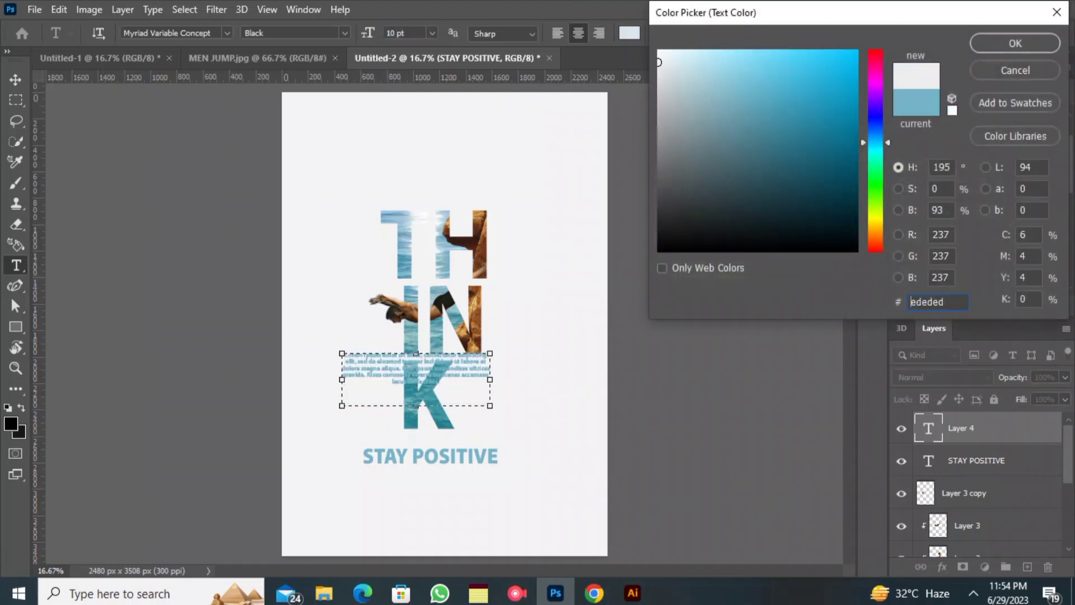
left_click_drag(659, 157, 659, 157)
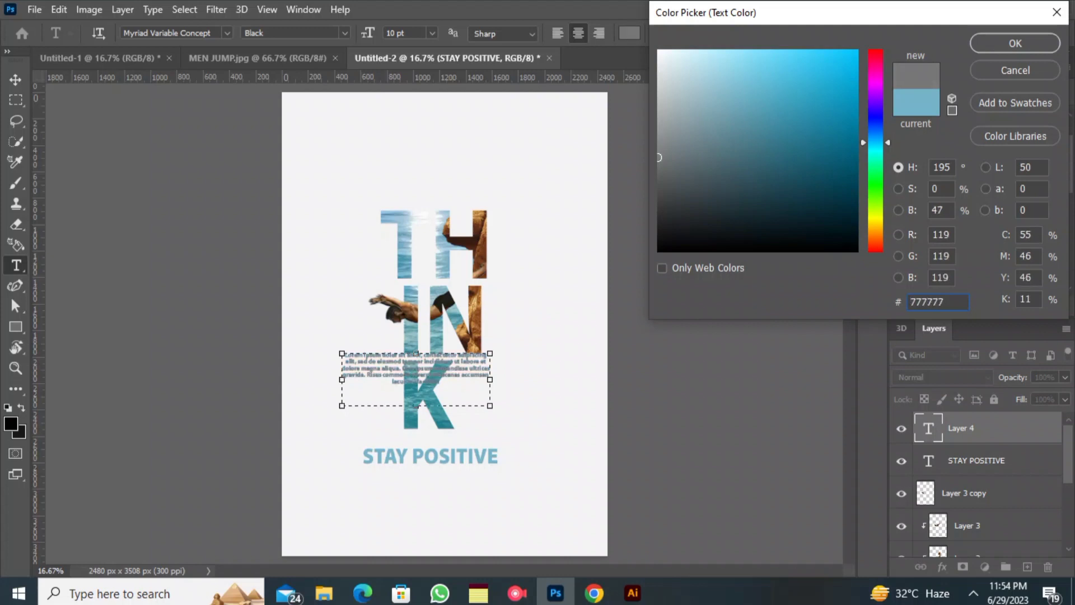
left_click(1014, 43)
left_click_drag(417, 380, 429, 504)
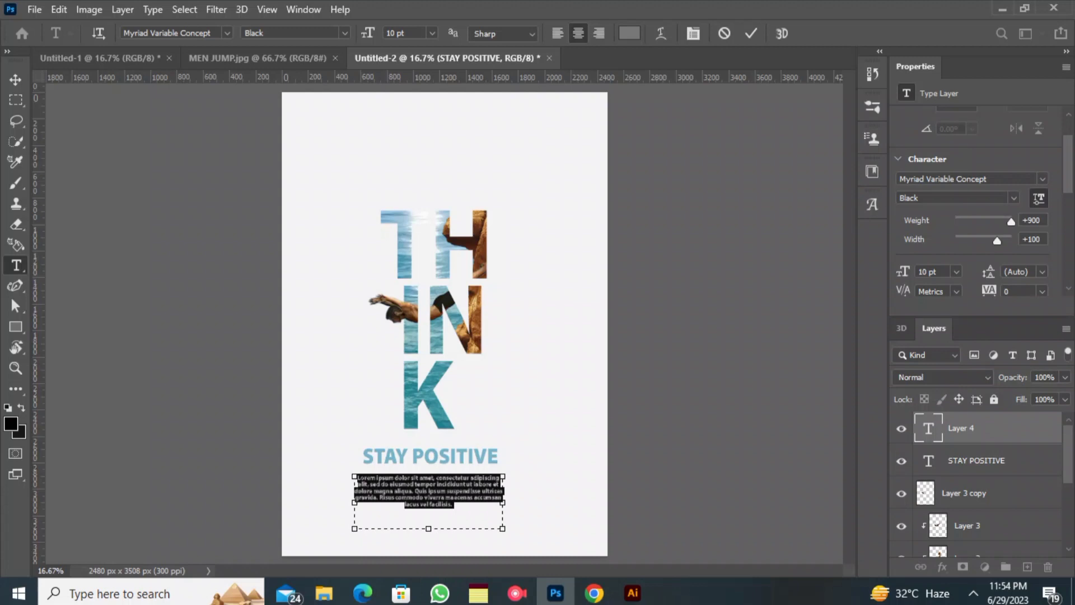
- Darken the placeholder paragraph's colour to 5f5d5d and set its font style to Bold
left_click(629, 33)
left_click_drag(666, 187, 662, 196)
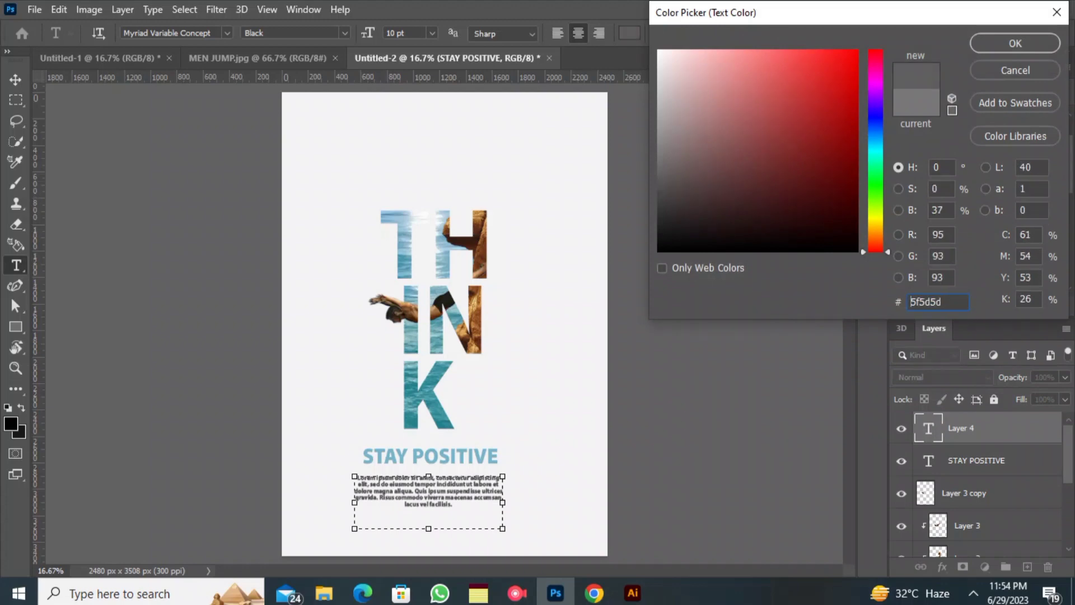
left_click(1015, 43)
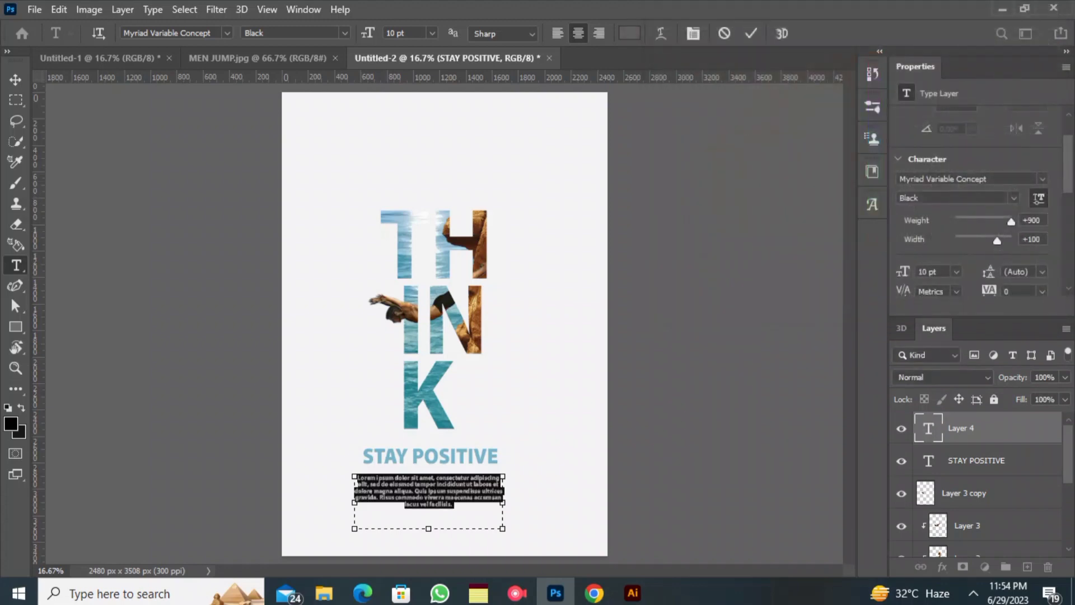
left_click(295, 32)
left_click(266, 219)
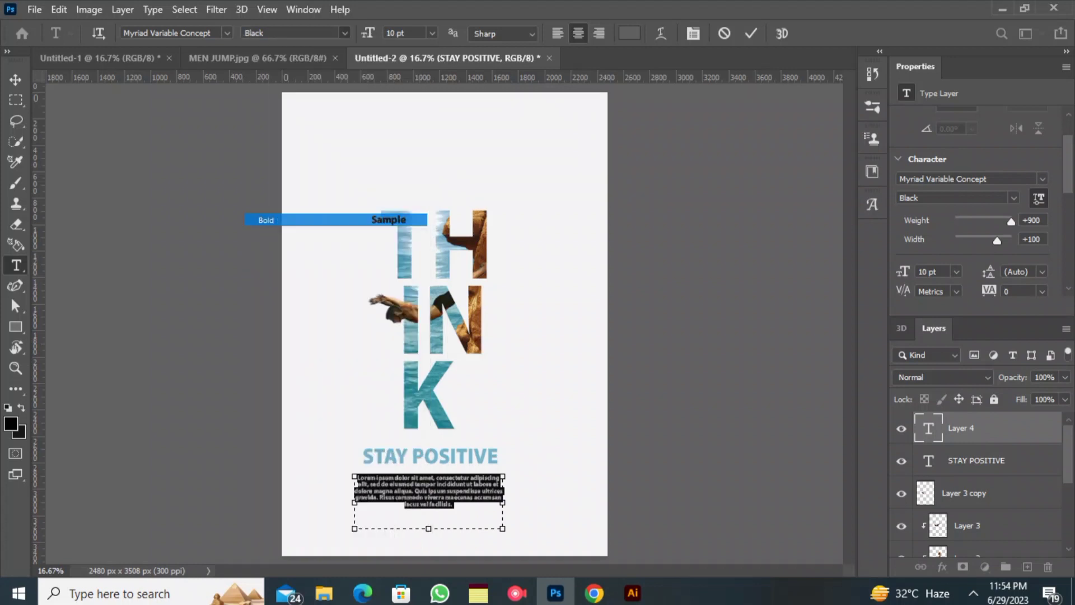
left_click(750, 33)
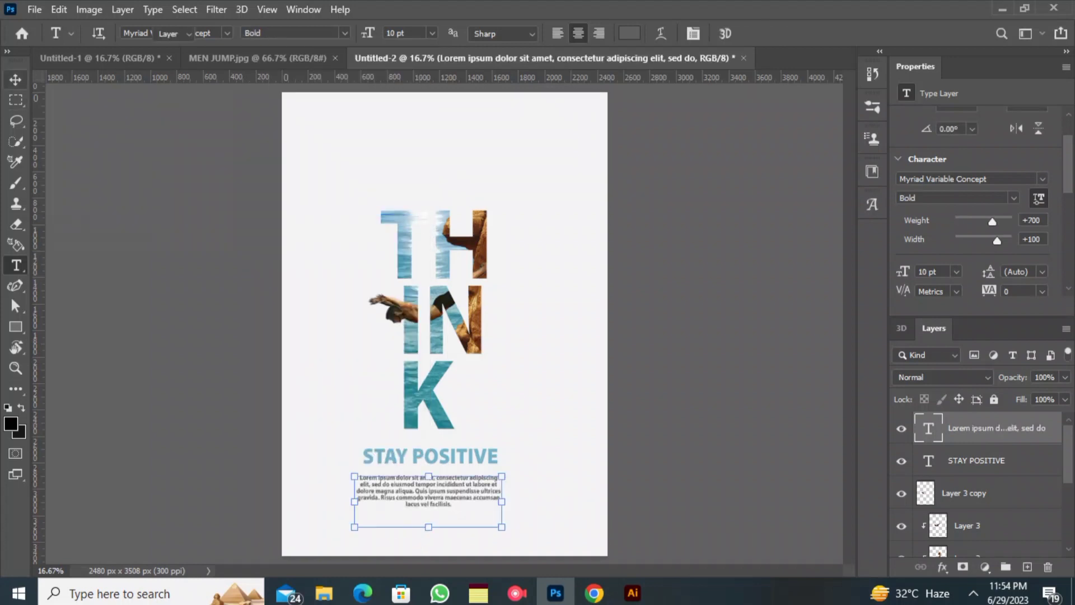
- Scale the placeholder paragraph to about 85% and move it and STAY POSITIVE down towards the poster's lower edge
key("v")
left_click_drag(501, 527, 479, 519)
left_click_drag(423, 494, 440, 530)
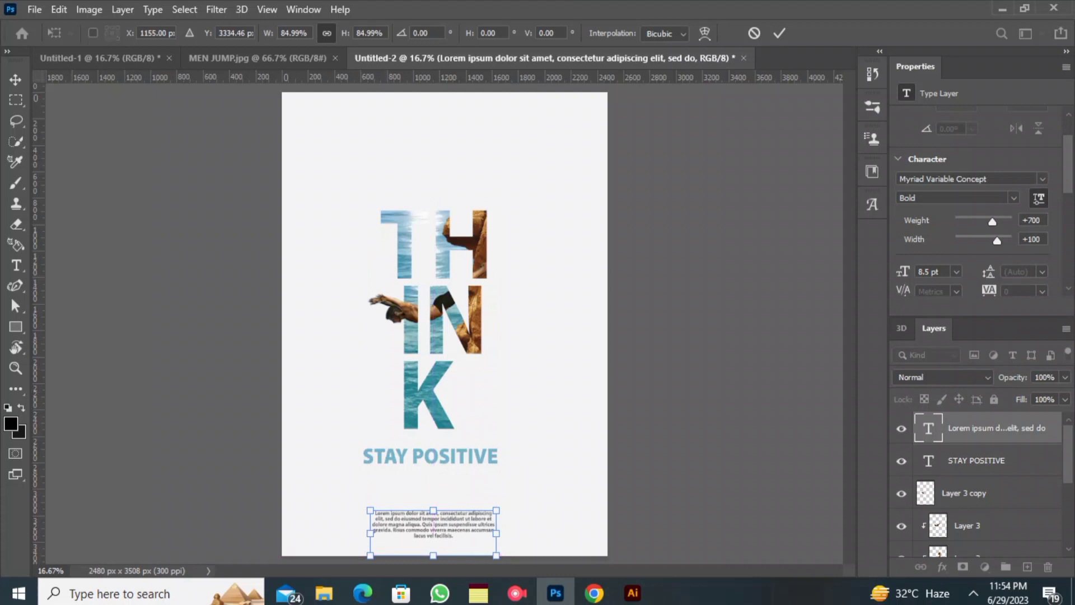
left_click(540, 489)
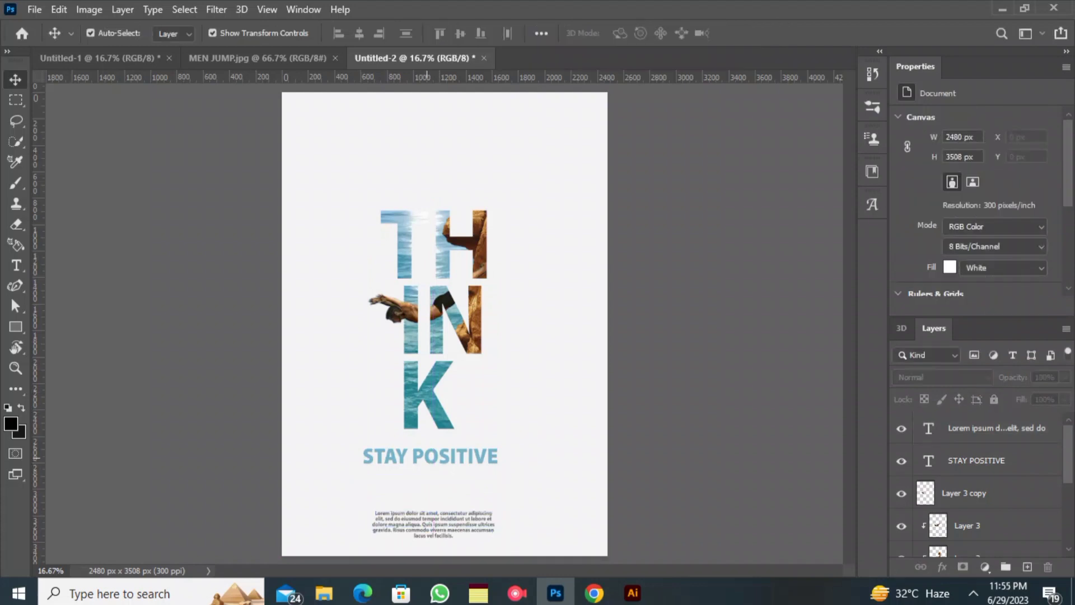
left_click_drag(427, 457, 427, 486)
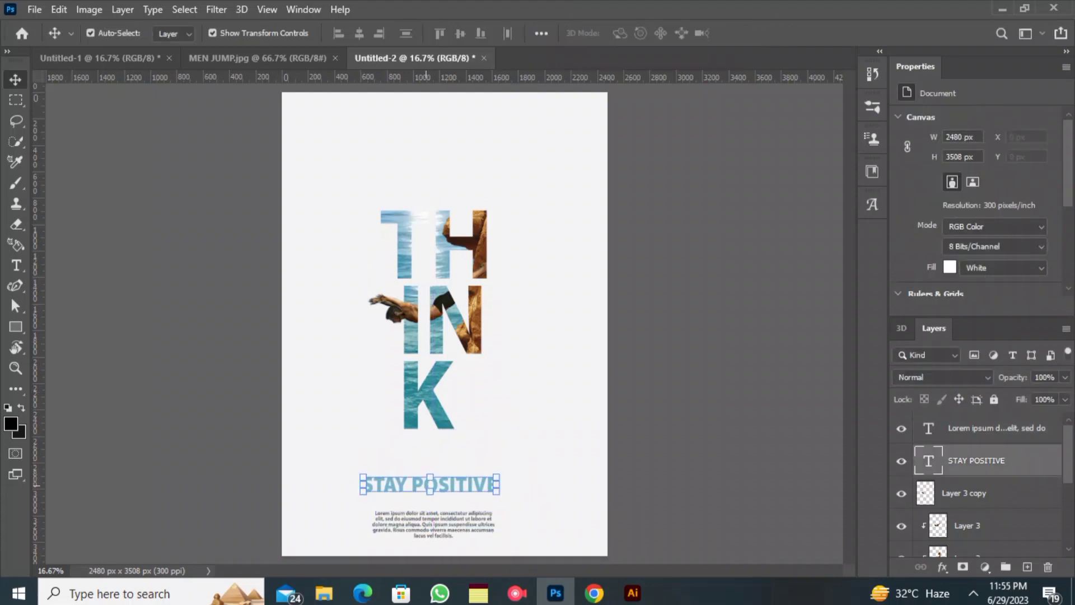
- Lock the Rectangle 1 backdrop layer
left_click(322, 336)
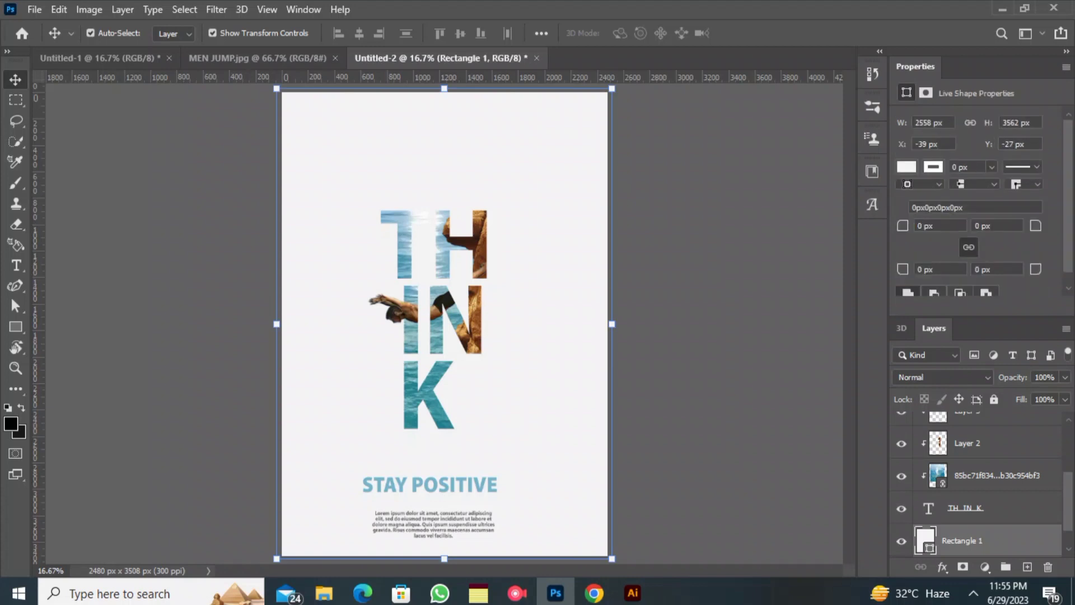
double_click(1002, 540)
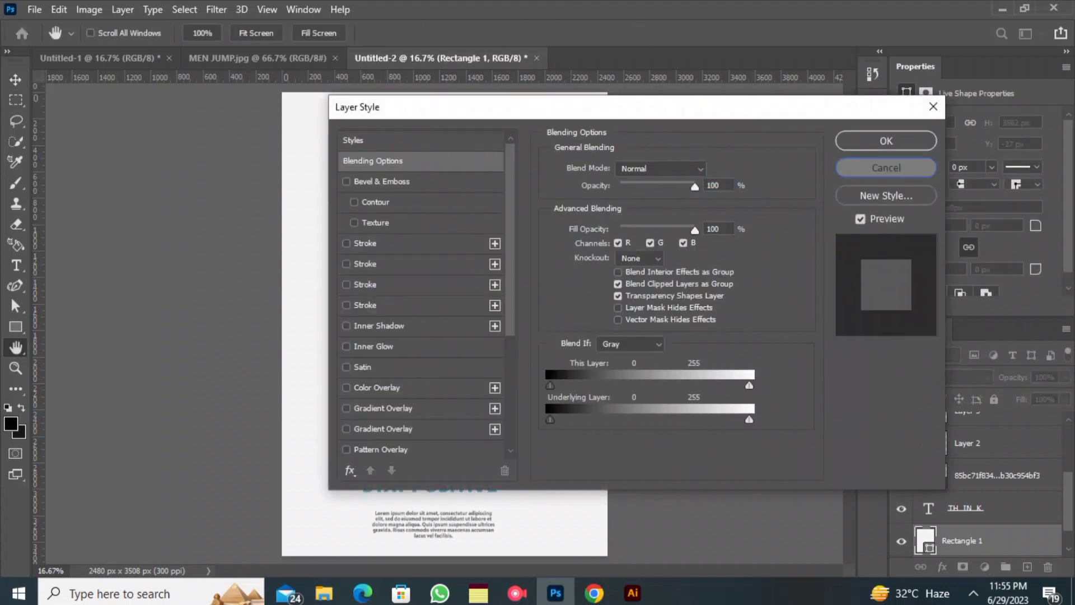
left_click(887, 168)
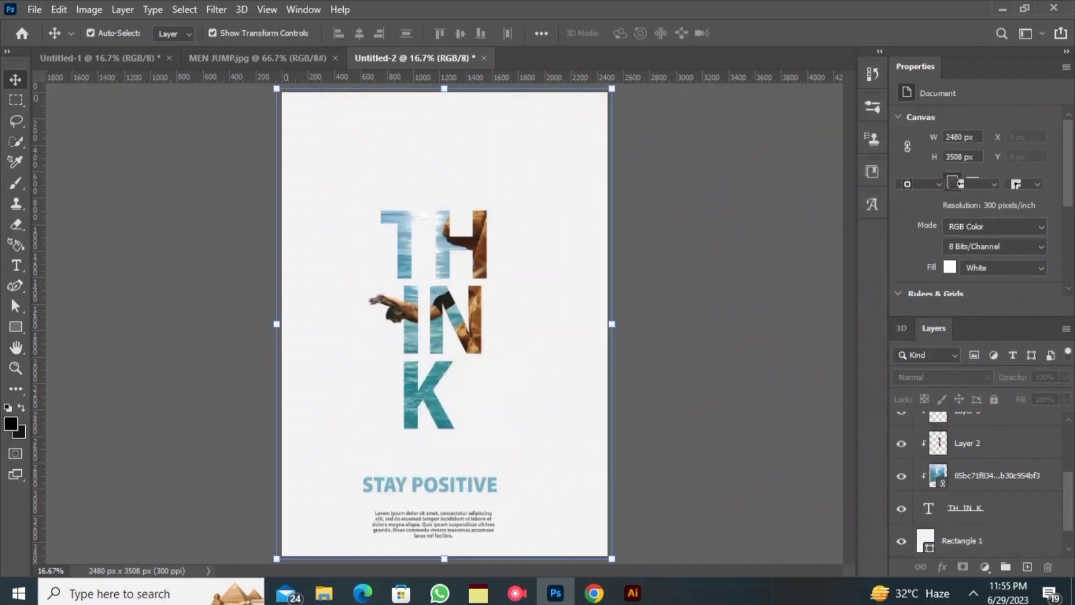
left_click(994, 399)
- Enlarge the THINK lettering and its image layers to about 104% and position them above STAY POSITIVE
left_click_drag(631, 230, 311, 335)
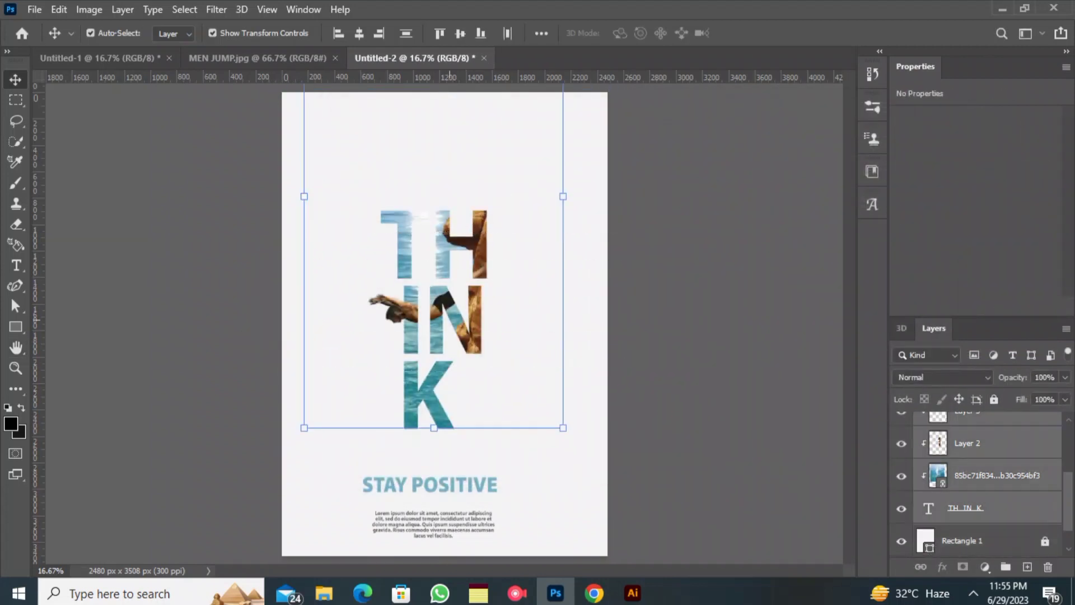
left_click_drag(451, 319, 447, 325)
mouse_move(452, 282)
left_mouse_down()
mouse_move(469, 291)
mouse_move(462, 298)
mouse_move(472, 280)
mouse_move(453, 274)
left_mouse_up()
mouse_move(450, 324)
left_mouse_down()
mouse_move(453, 332)
mouse_move(450, 322)
left_mouse_up()
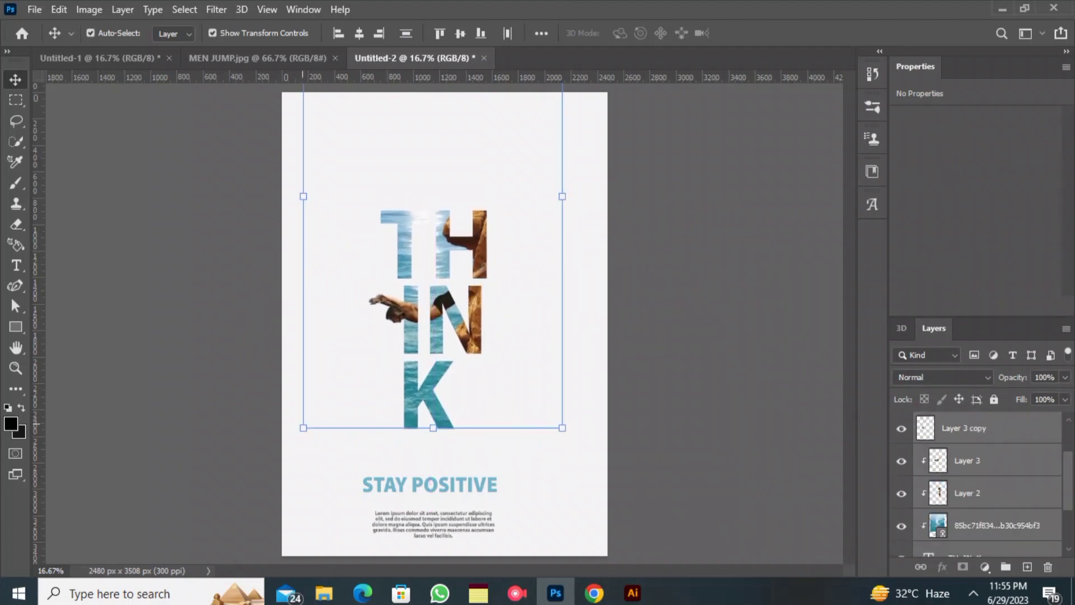
left_click_drag(303, 427, 282, 435)
left_click_drag(417, 352, 422, 348)
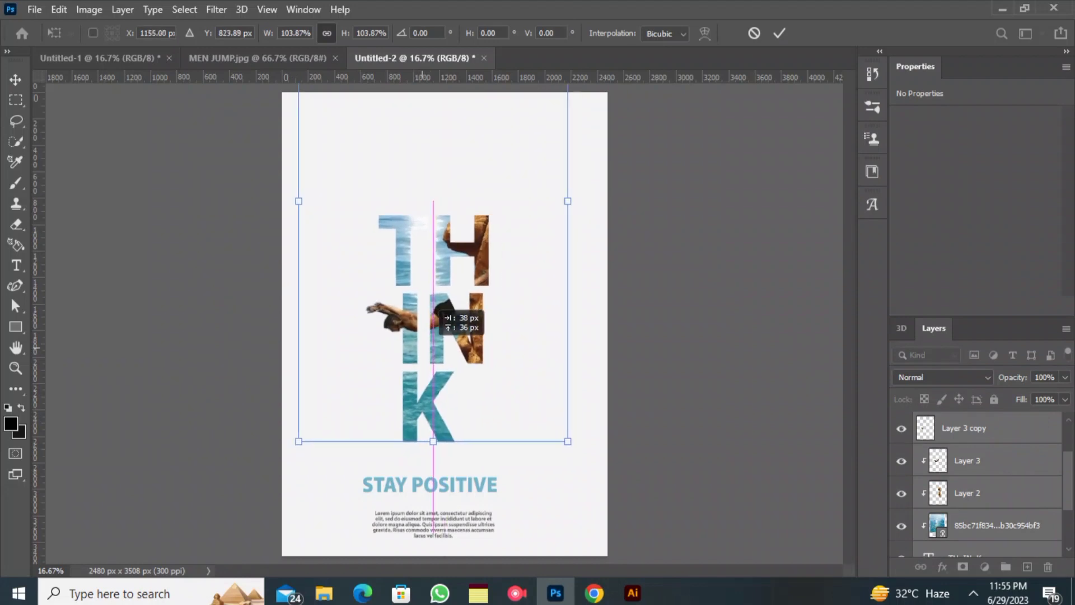
key("Return")
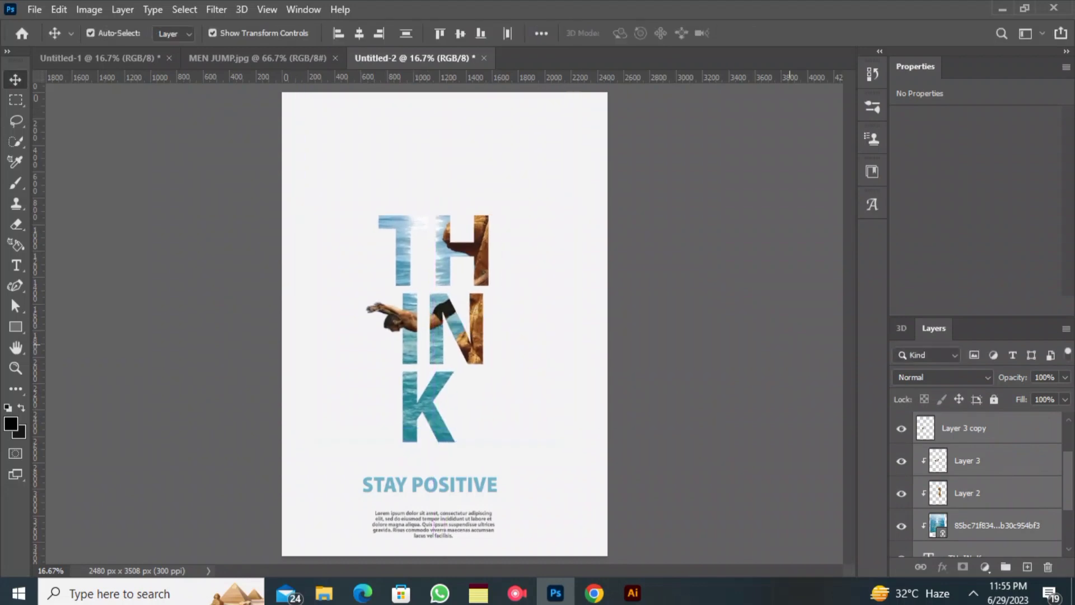
- Shift STAY POSITIVE, the placeholder paragraph and the THINK artwork to the right so they sit centred on the poster
left_click_drag(628, 489, 432, 523)
left_click(297, 385)
left_click_drag(108, 137, 302, 223)
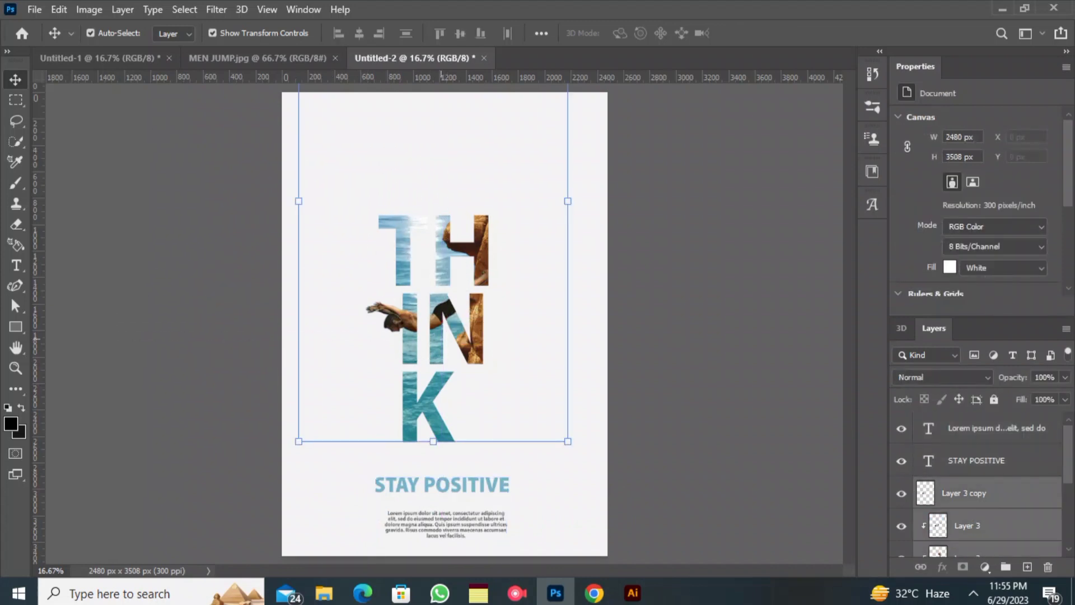
left_click_drag(434, 297, 439, 296)
left_click_drag(427, 332, 428, 332)
left_click(228, 323)
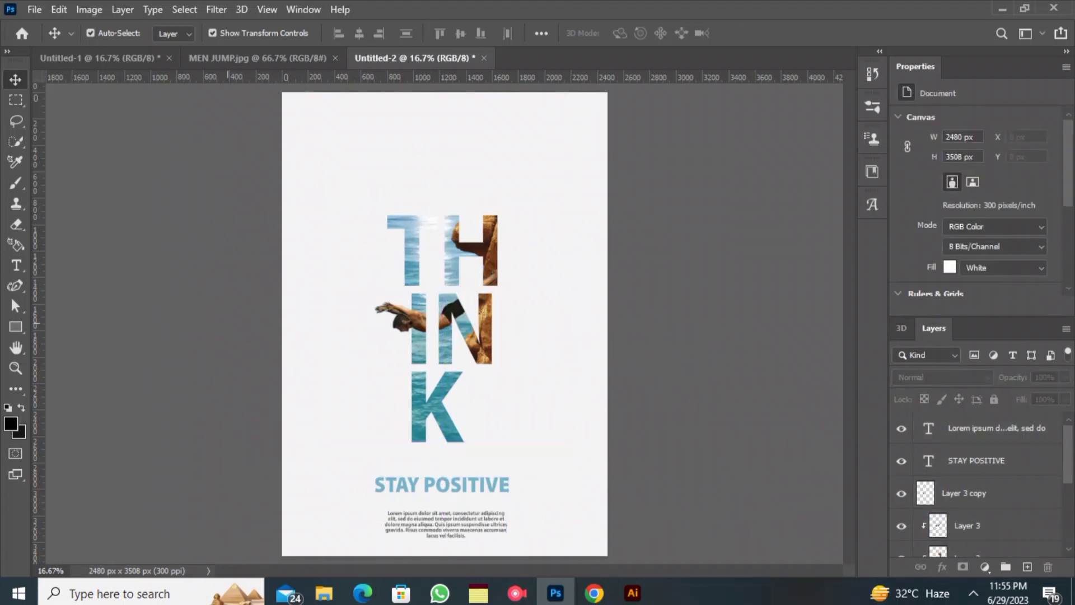
- Place marbel texture as a linked image, enlarge it to 2520 by 5025 px over the poster, and move its layer below the THINK text
left_click(34, 9)
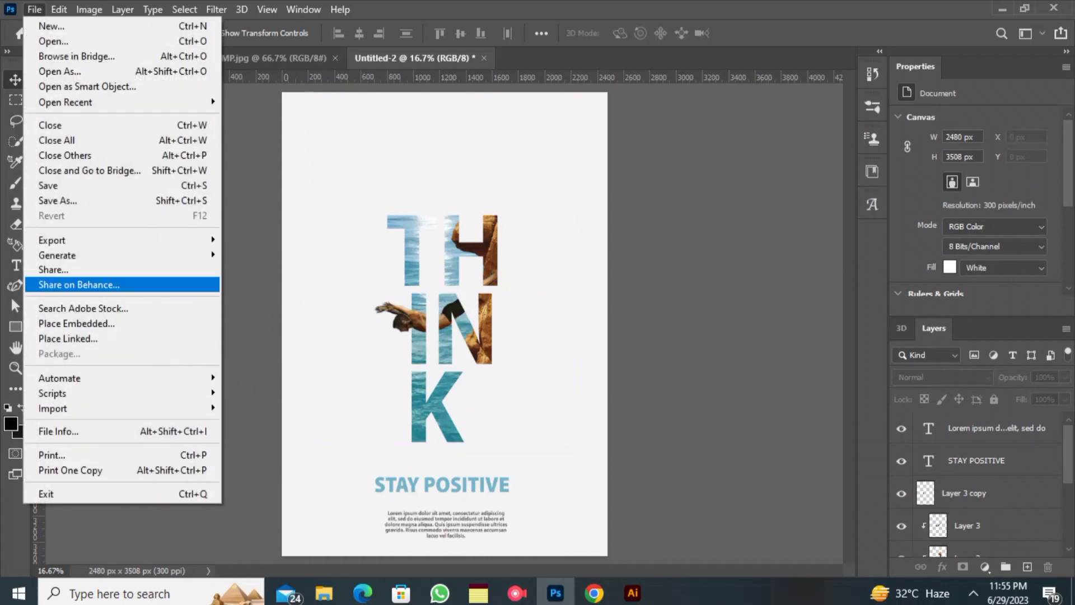
left_click(61, 337)
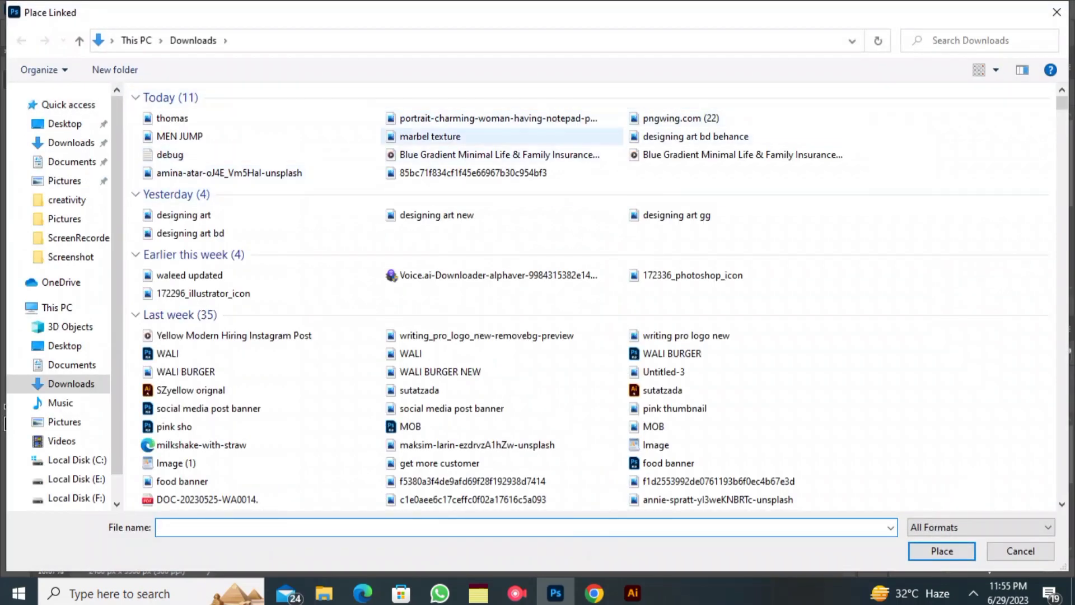
double_click(430, 136)
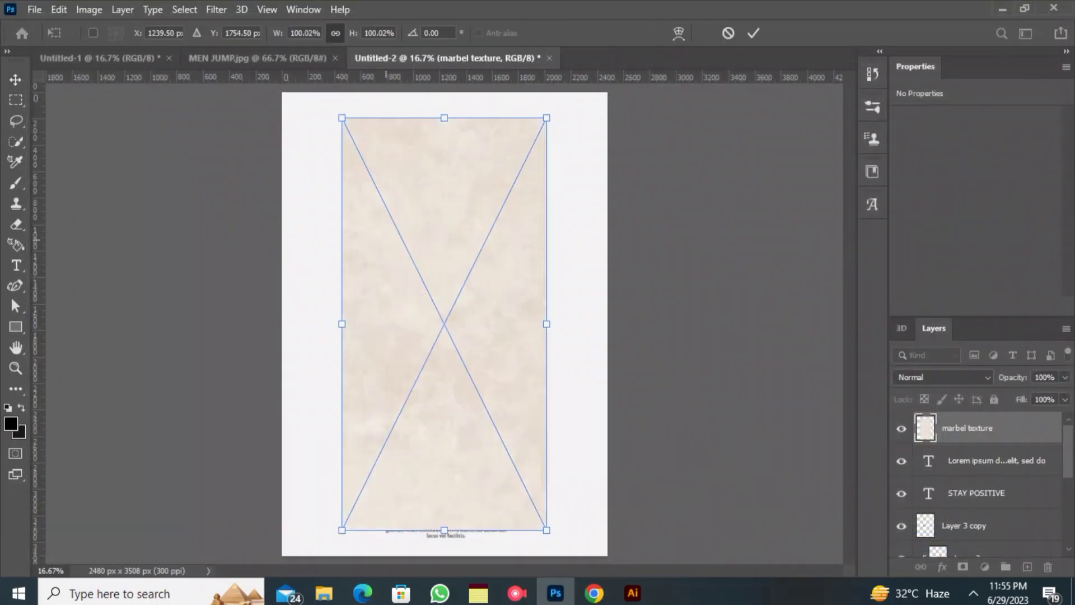
left_click_drag(378, 172, 319, 145)
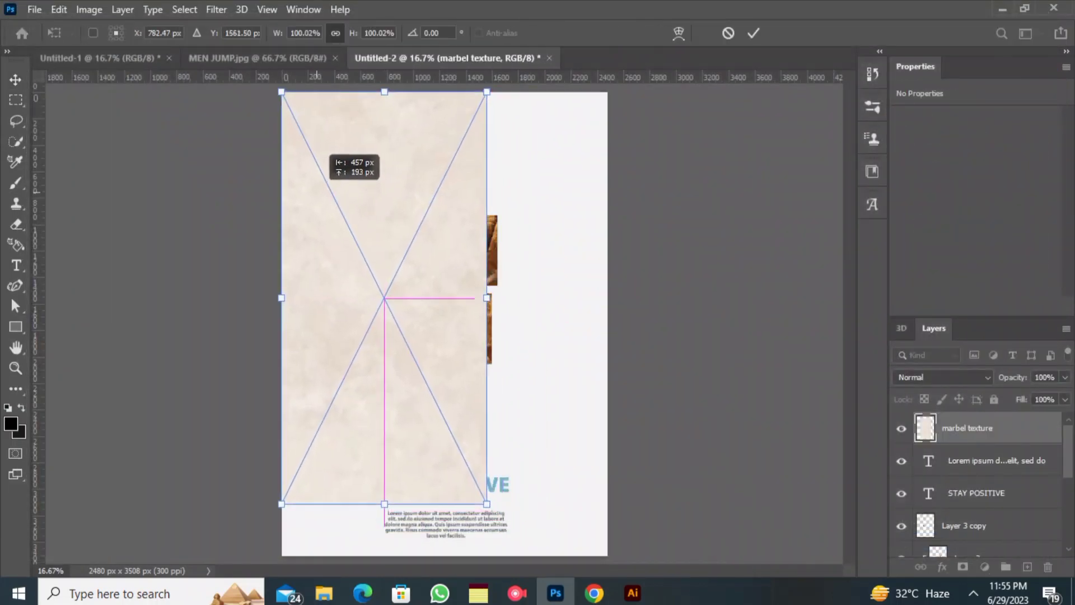
left_click_drag(487, 297, 610, 297)
left_click(753, 33)
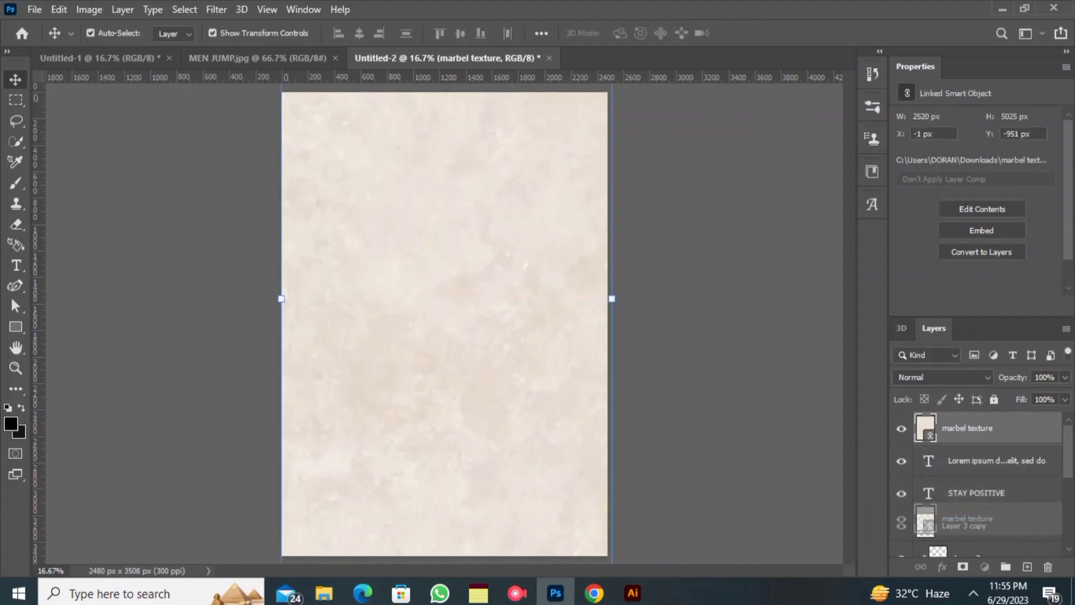
scroll(977, 484, "down", 5)
left_click_drag(971, 562, 971, 489)
- Preview different blend modes on the marbel texture layer and set it to Exclusion
left_click(943, 377)
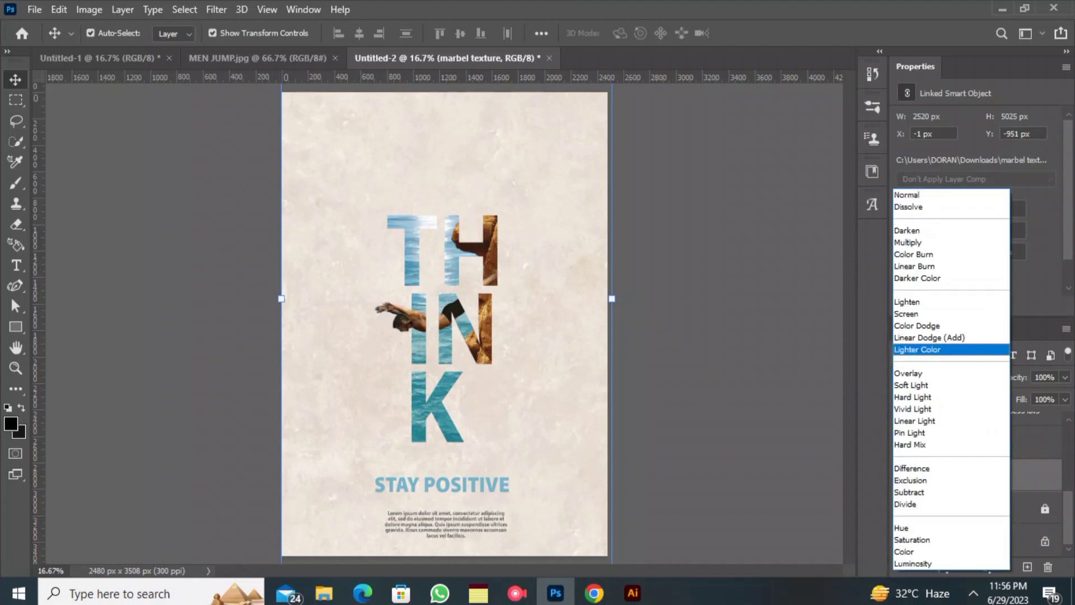
key("Up")
key("Up")
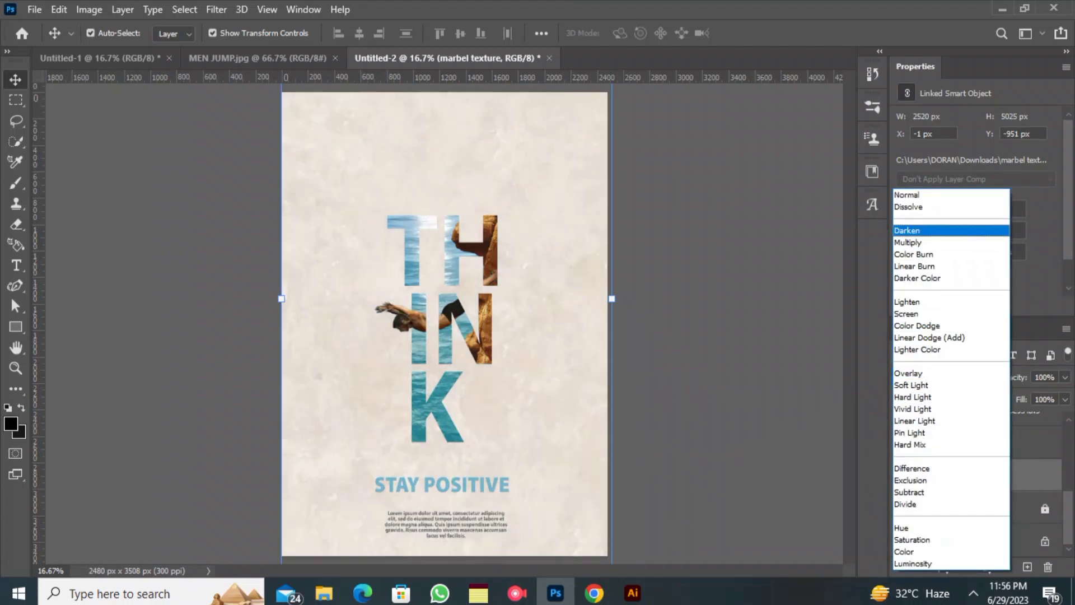
key("Down")
key("Down")
key("Down")
key("Down")
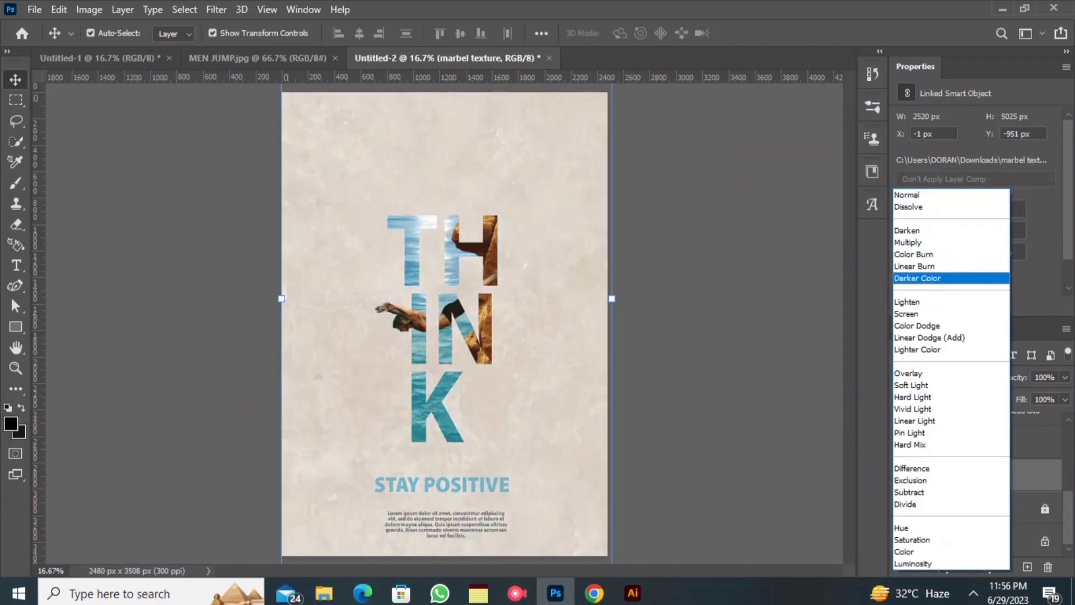
key("Down")
key("Down")
key("Down")
key("Down")
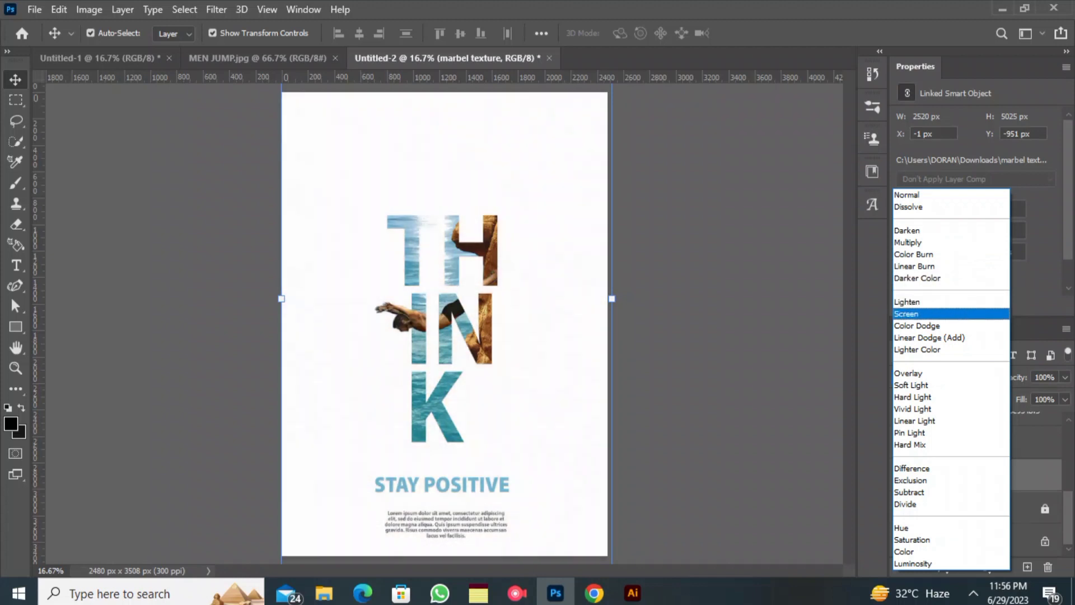
key("Down")
key("Down")
key("Down")
key("Down")
key("Down")
key("Down")
key("Down")
key("Down")
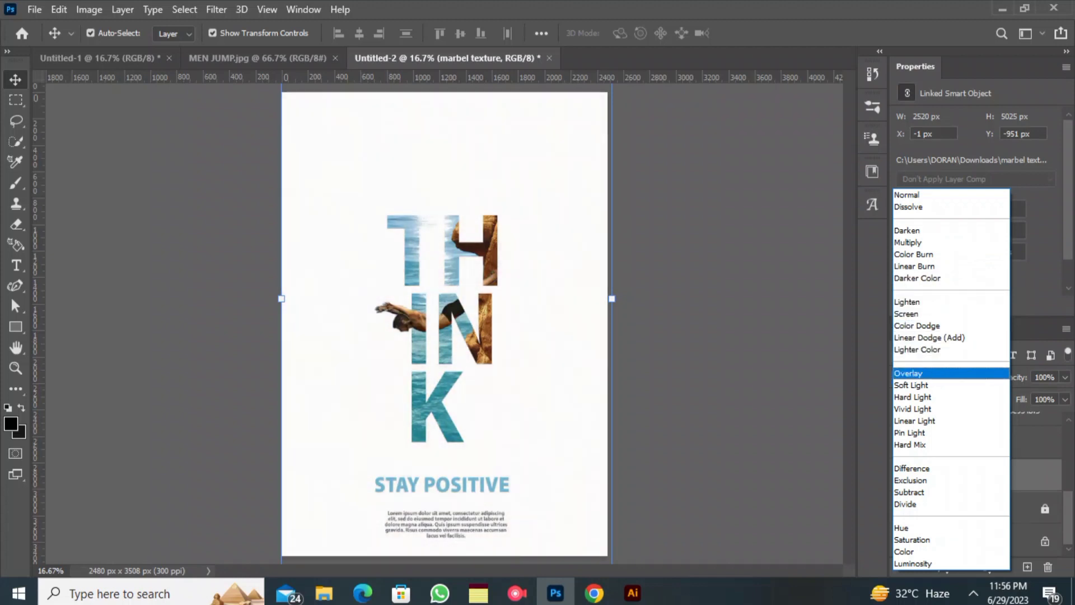
key("Down")
key("Down")
key("Down")
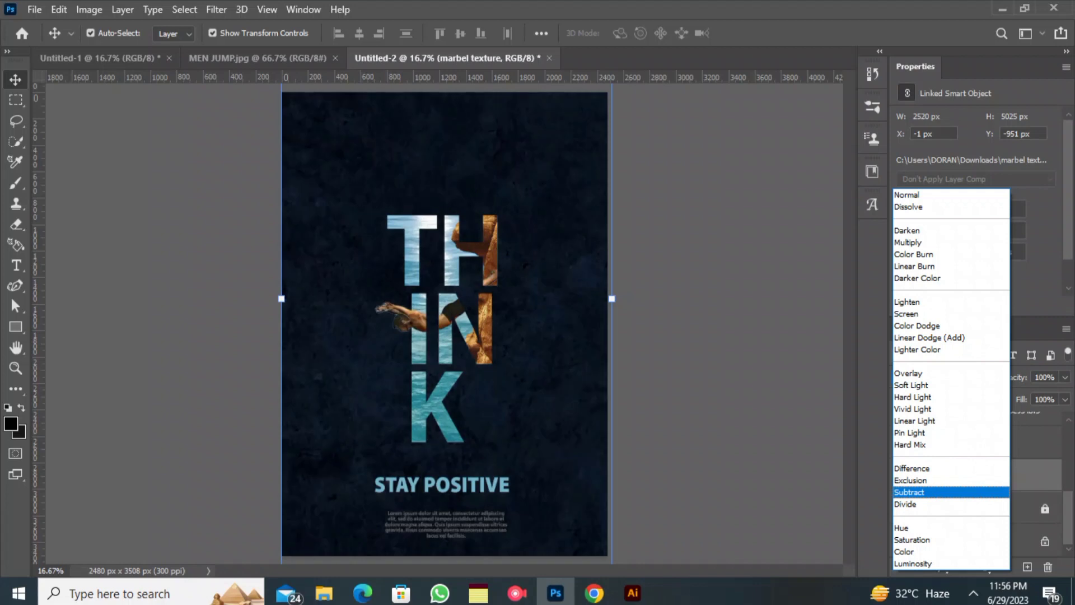
key("Down")
key("Down")
key("Down")
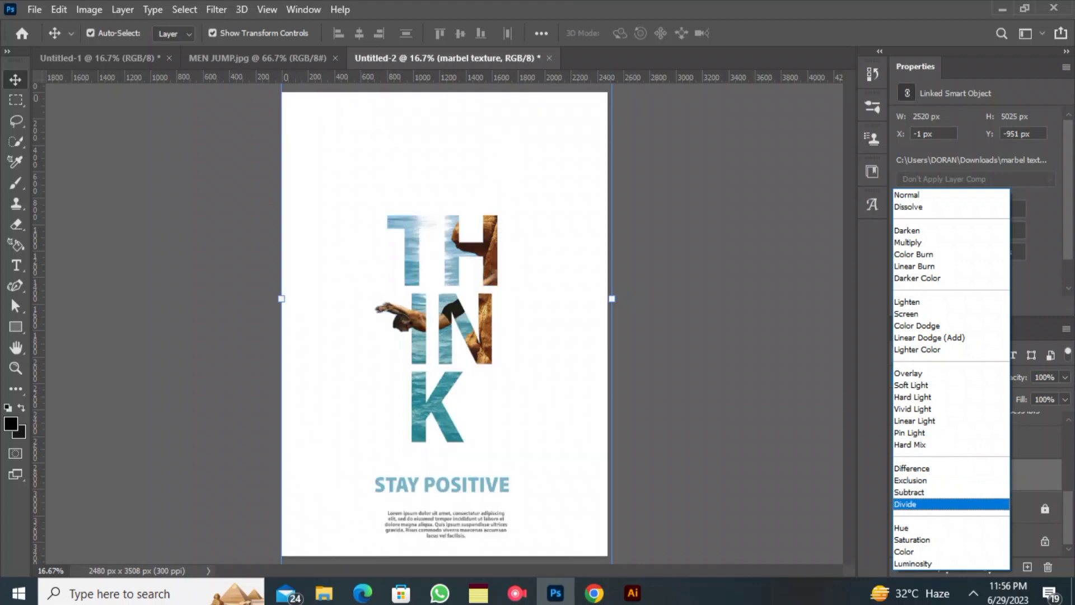
key("Down")
key("Down")
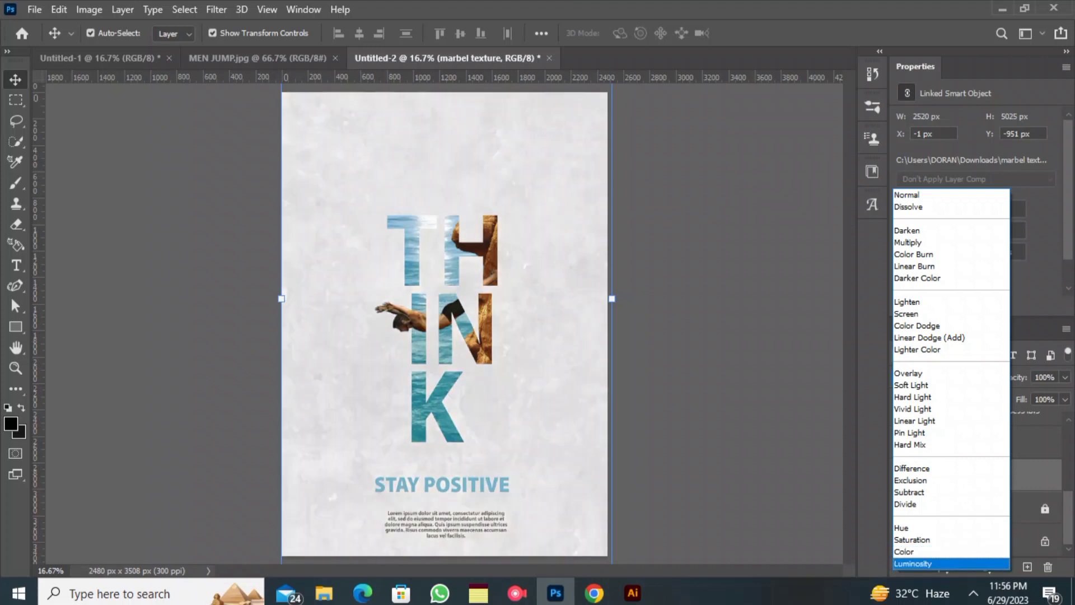
key("Up")
key("Up")
key("Up")
key("Up")
key("Up")
key("Up")
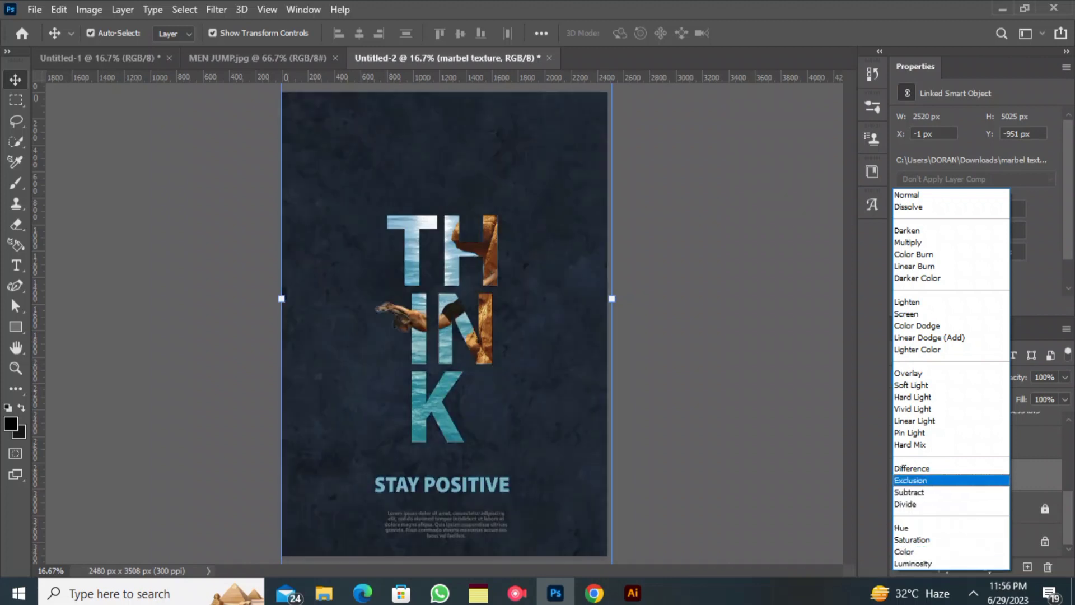
key("Down")
key("Up")
key("Down")
key("Up")
key("Return")
- Compare the poster with and without the marbel texture and examine the whole composition
left_click(901, 476)
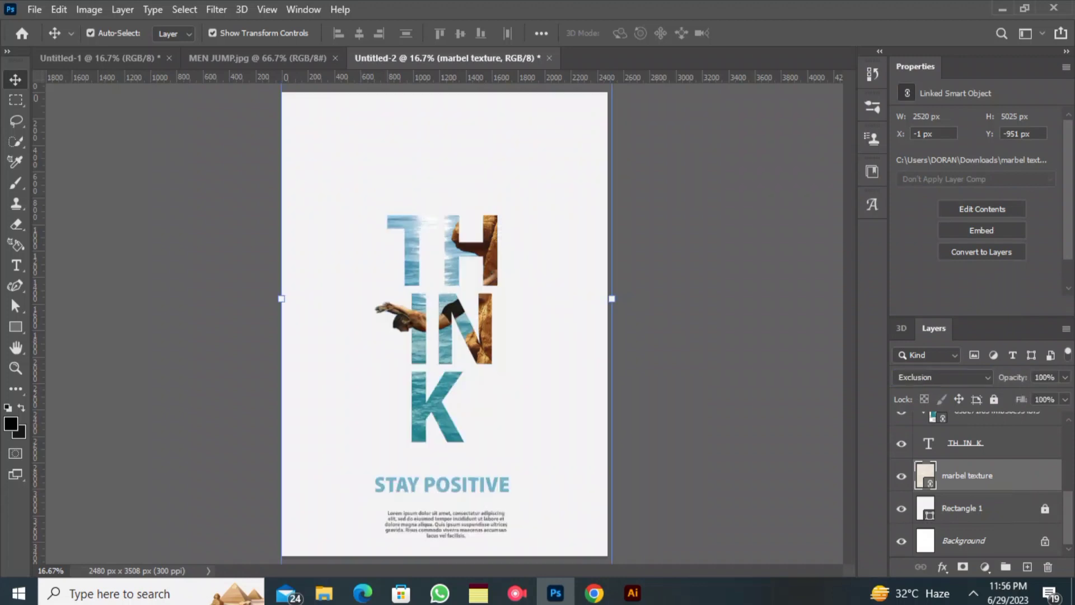
left_click(901, 476)
left_click(901, 476)
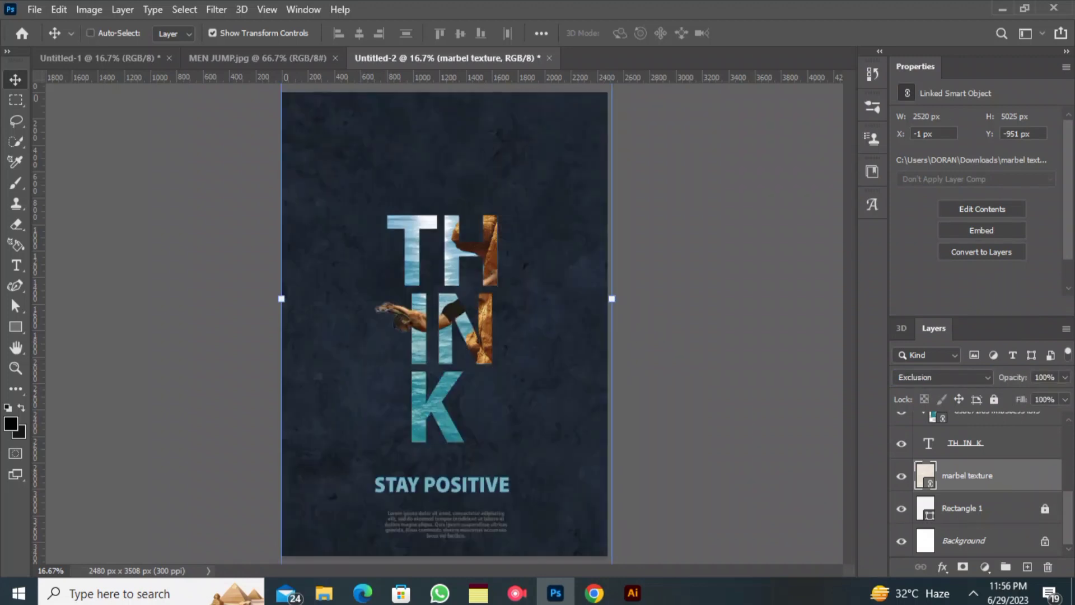
key("ctrl+minus")
key("ctrl+comma")
key("ctrl+comma")
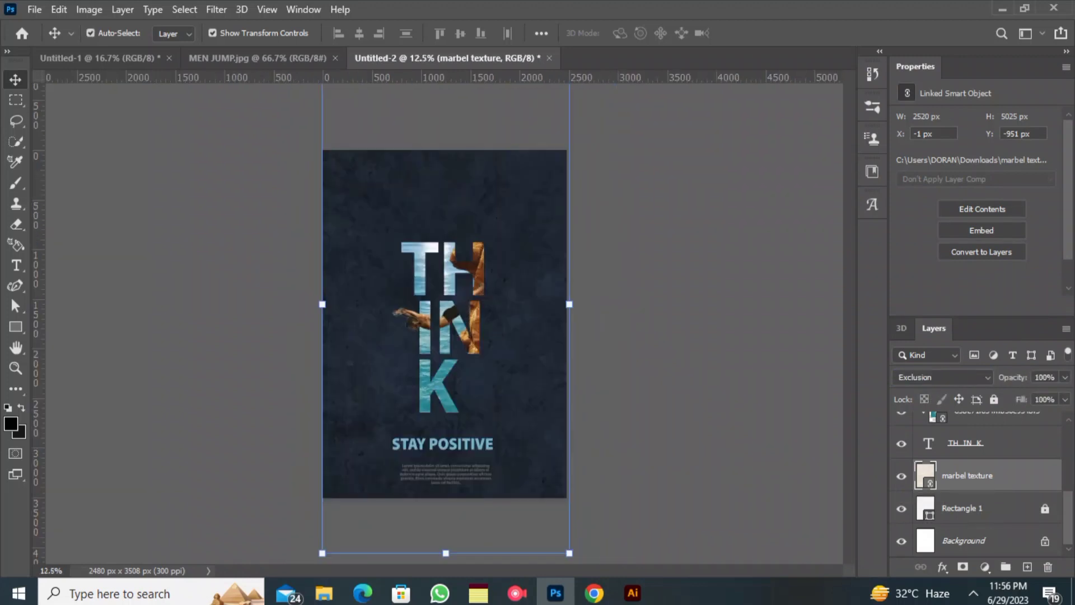
key("ctrl+comma")
key("ctrl+comma")
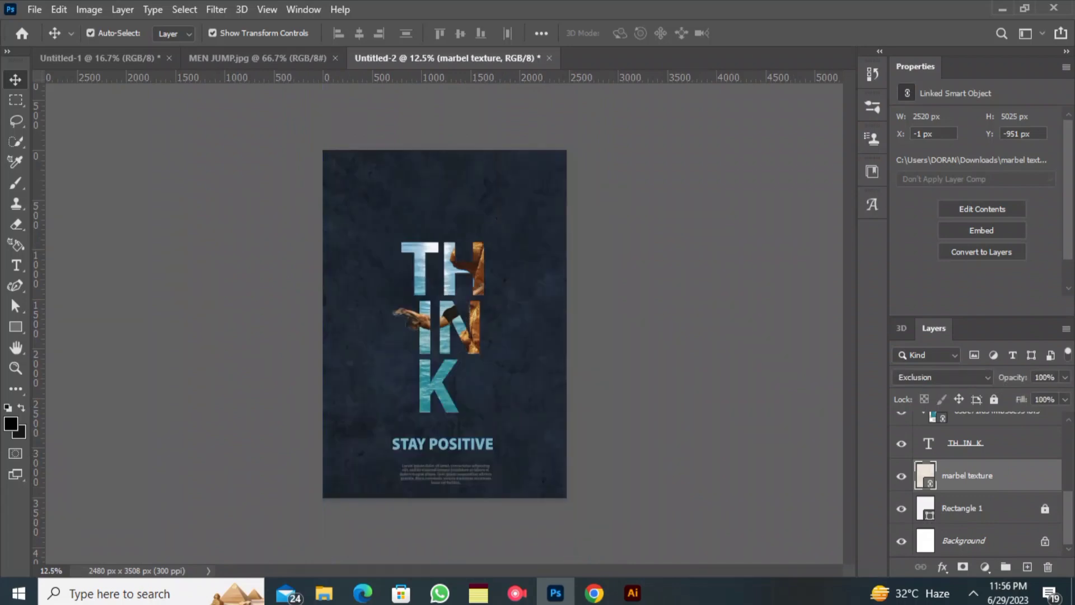